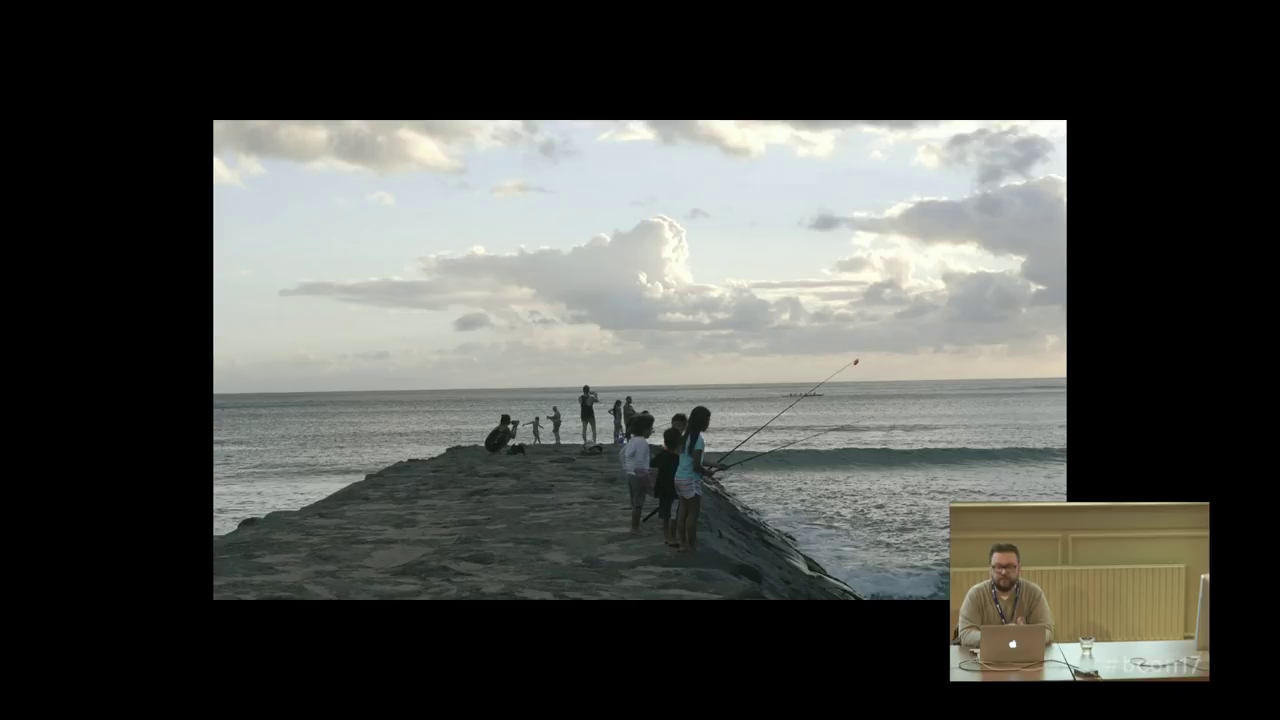
# Advance to the LOG ENCODING IN BLENDER slide, exit the slideshow, and switch to Blender.
pyautogui.press('Right')
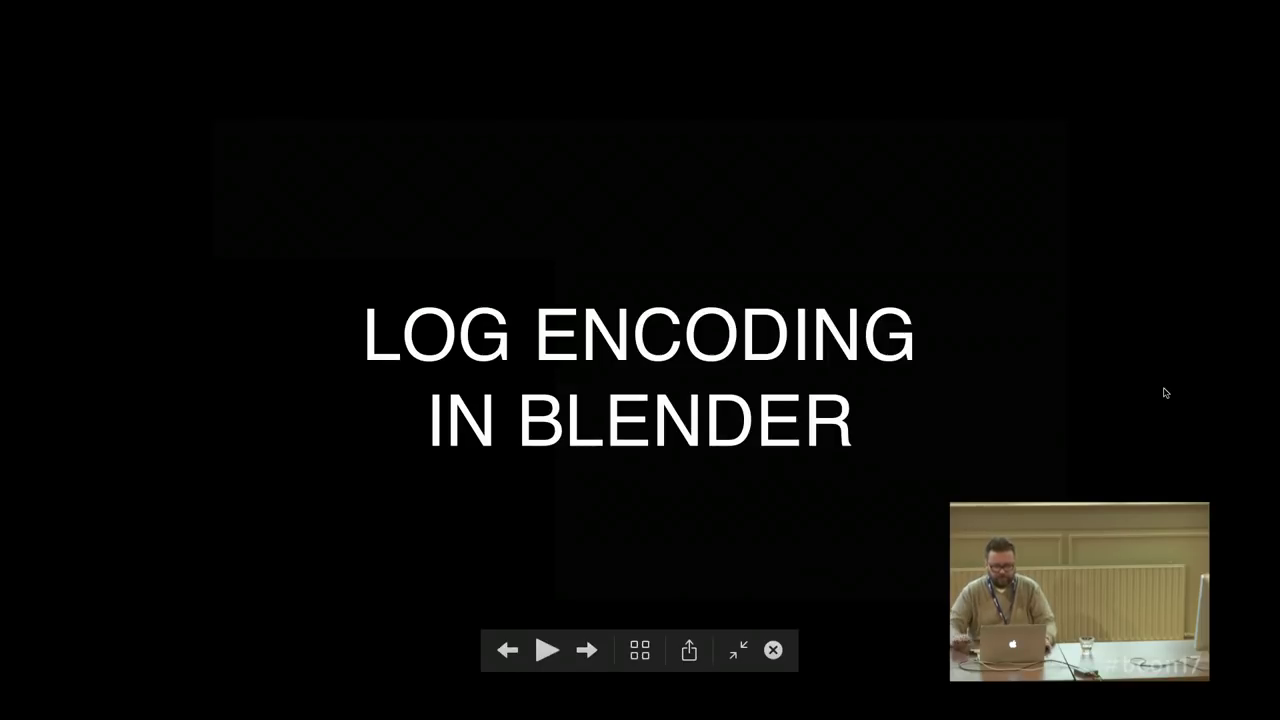
pyautogui.press('Escape')
pyautogui.press('super+Tab')
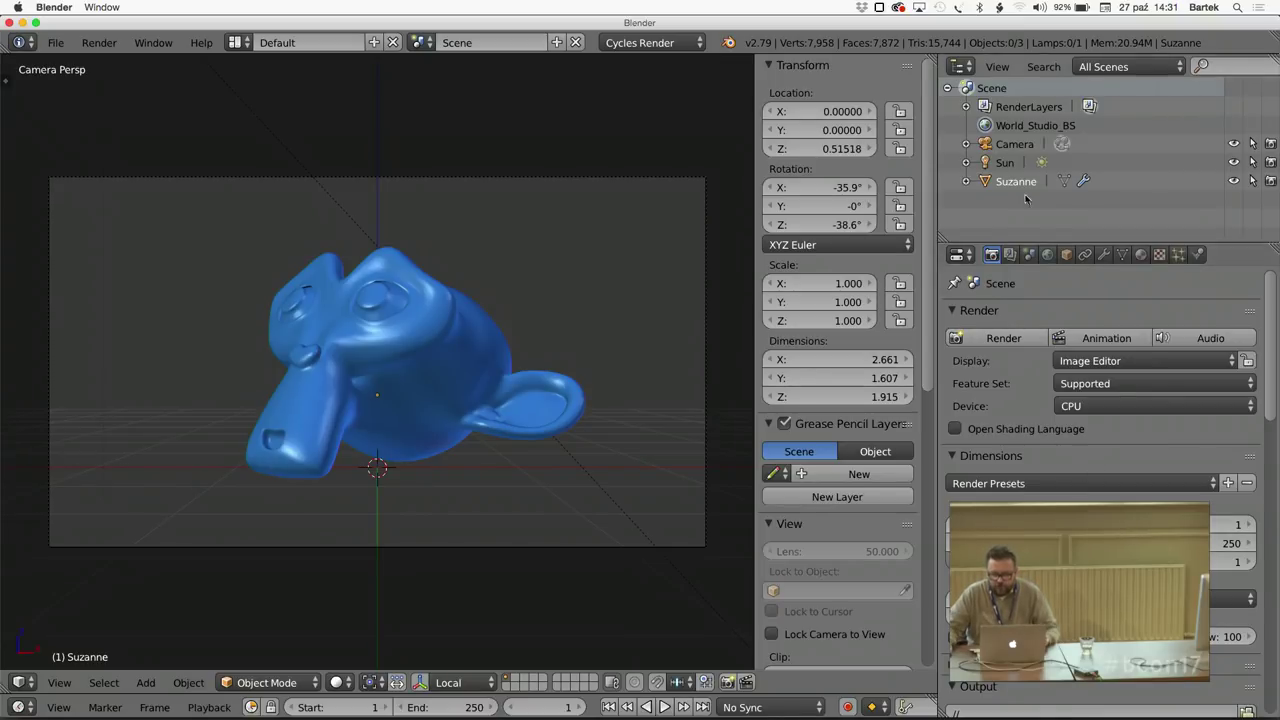
# Show the Scene properties and scroll down to the Color Management panel.
pyautogui.click(1029, 254)
pyautogui.scroll(-10, 1147, 450)
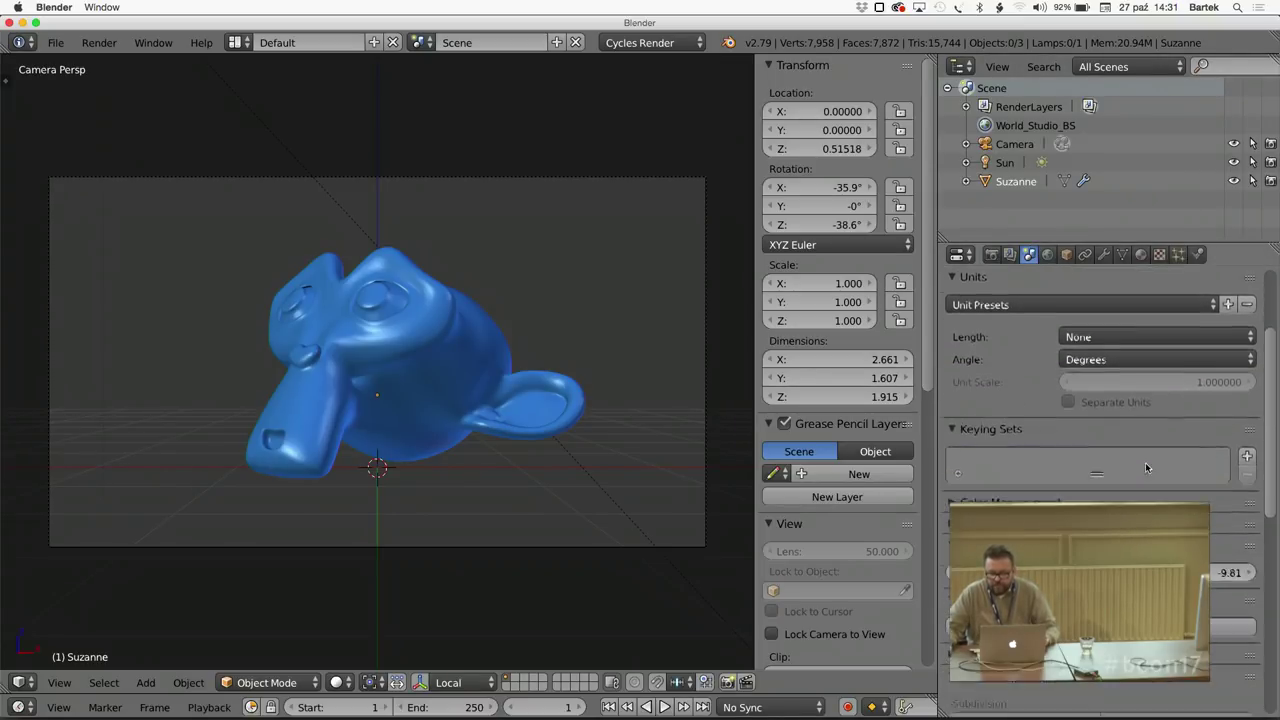
pyautogui.scroll(10, 1147, 469)
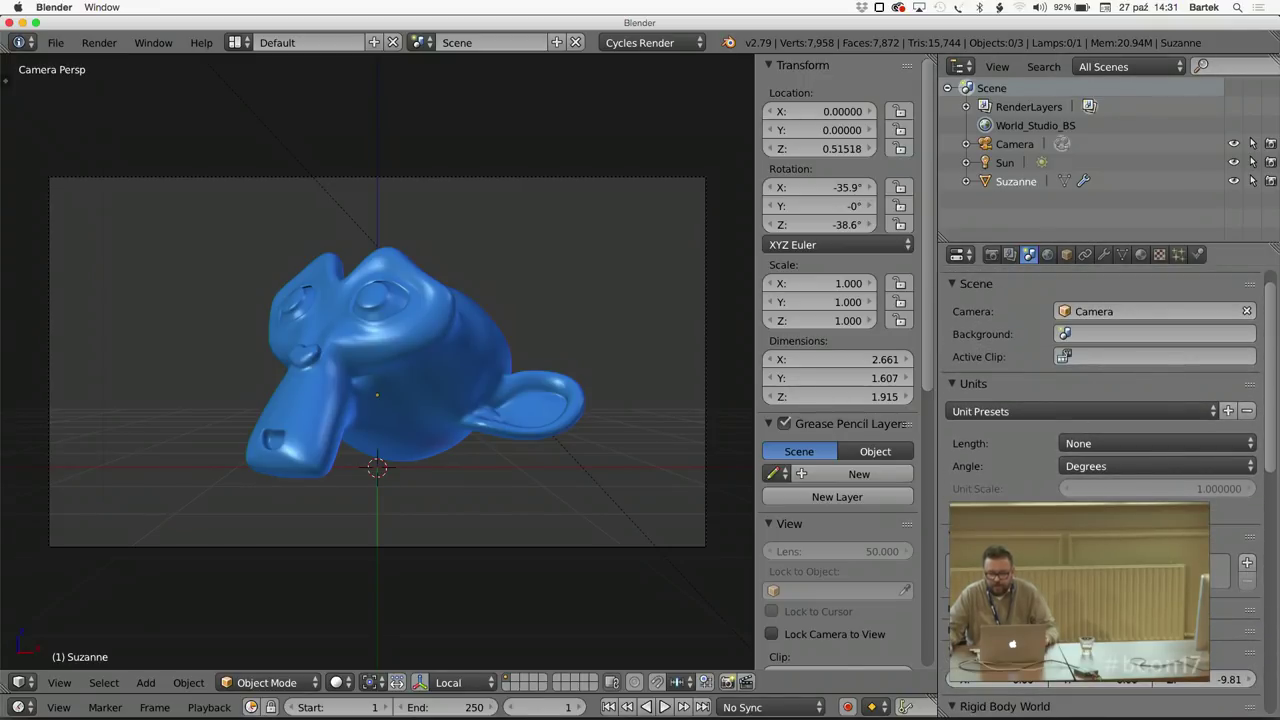
pyautogui.scroll(-5, 1100, 480)
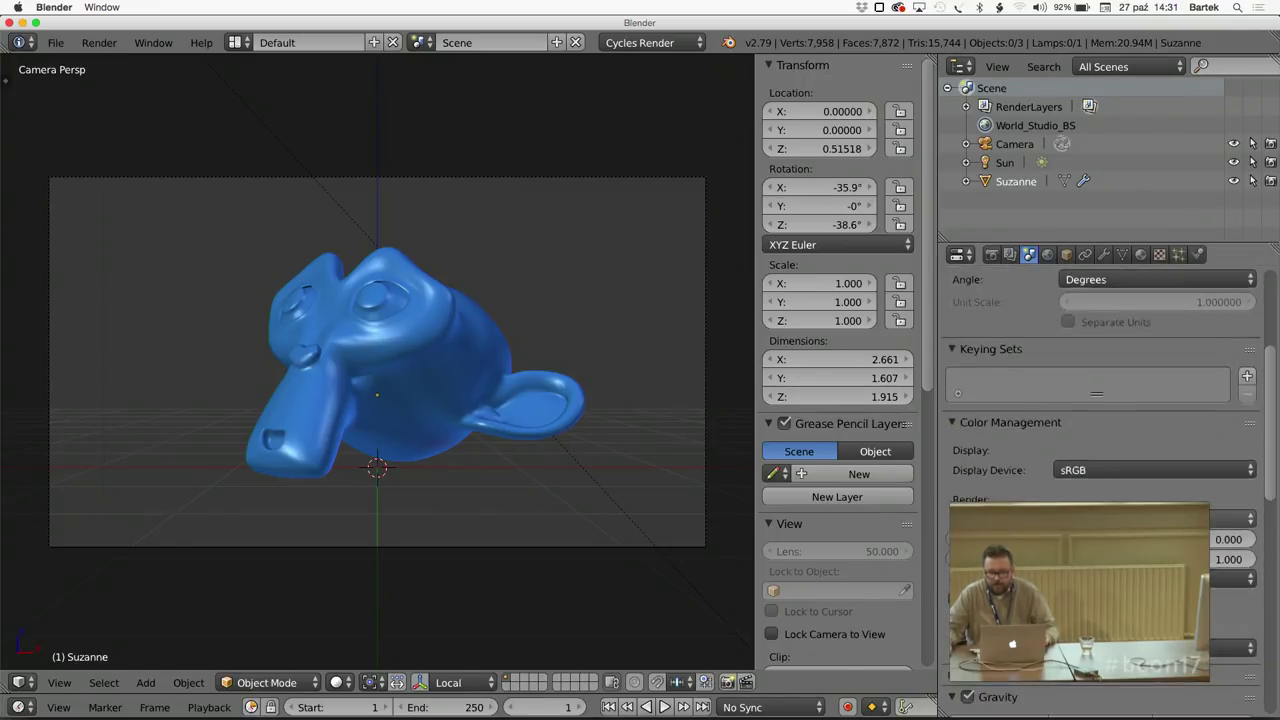
pyautogui.scroll(-2, 1100, 480)
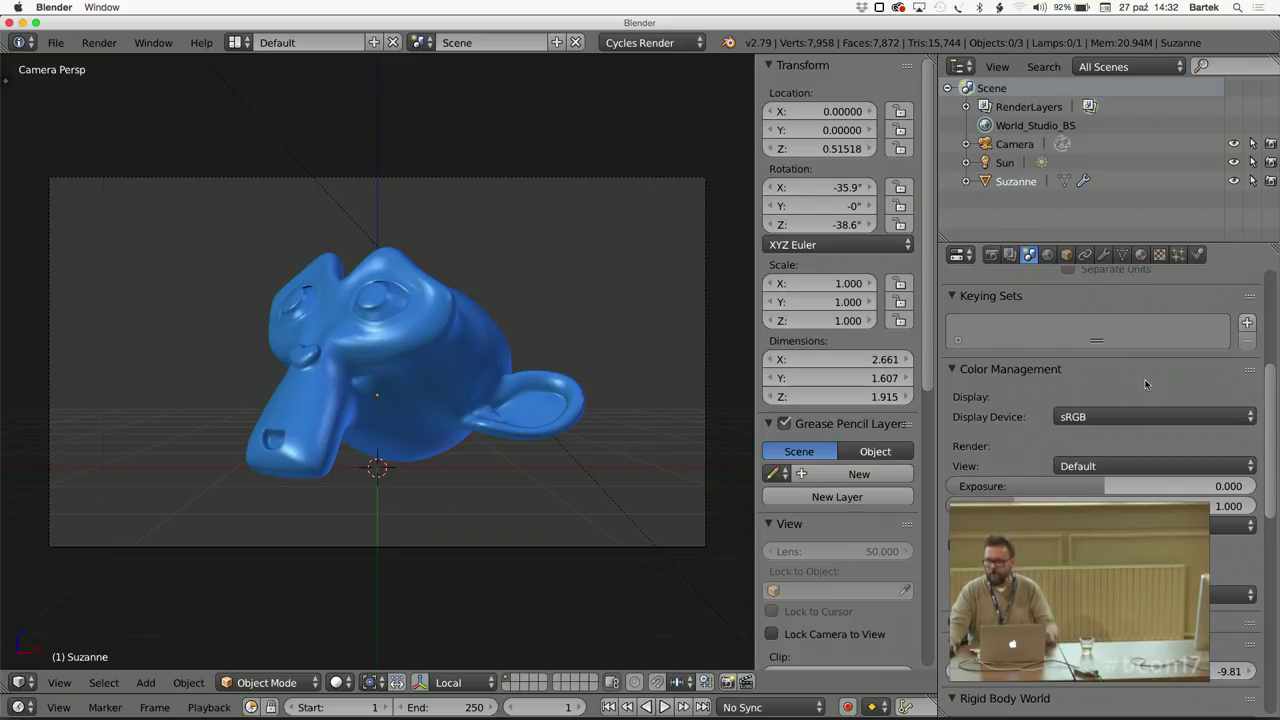
pyautogui.click(1183, 463)
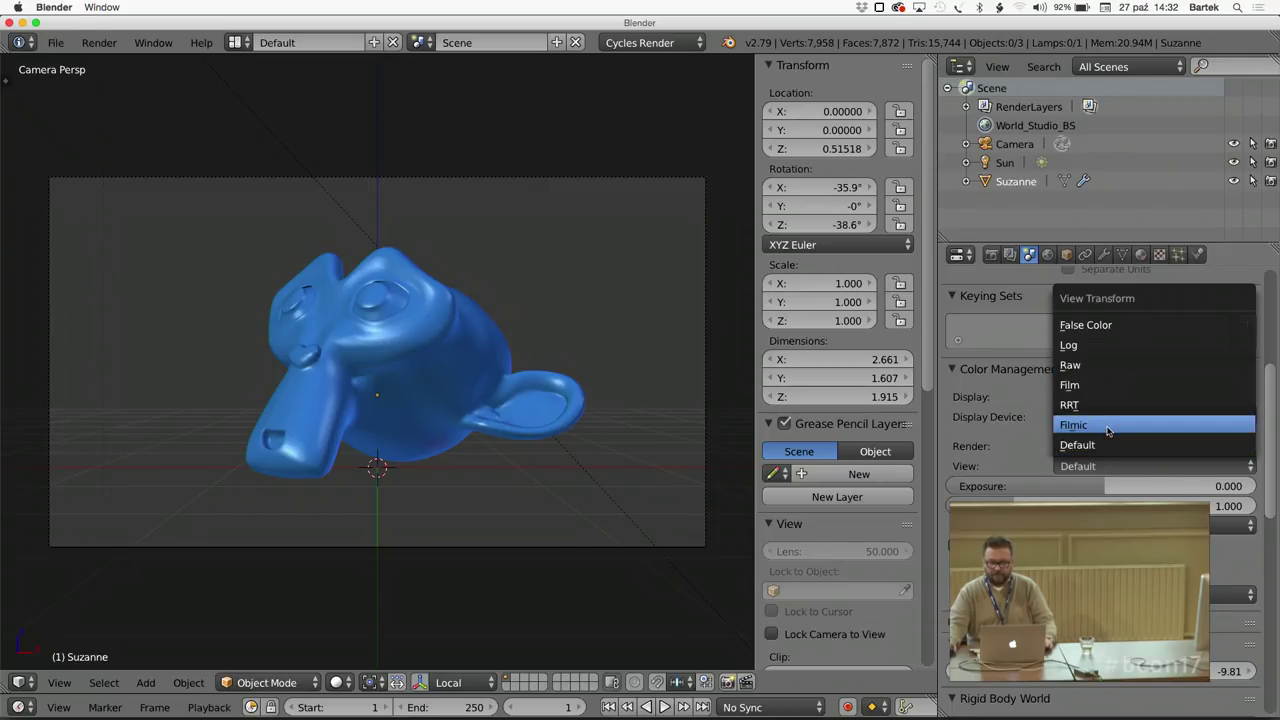
pyautogui.press('Escape')
pyautogui.press('super+Tab')
pyautogui.press('super+Tab')
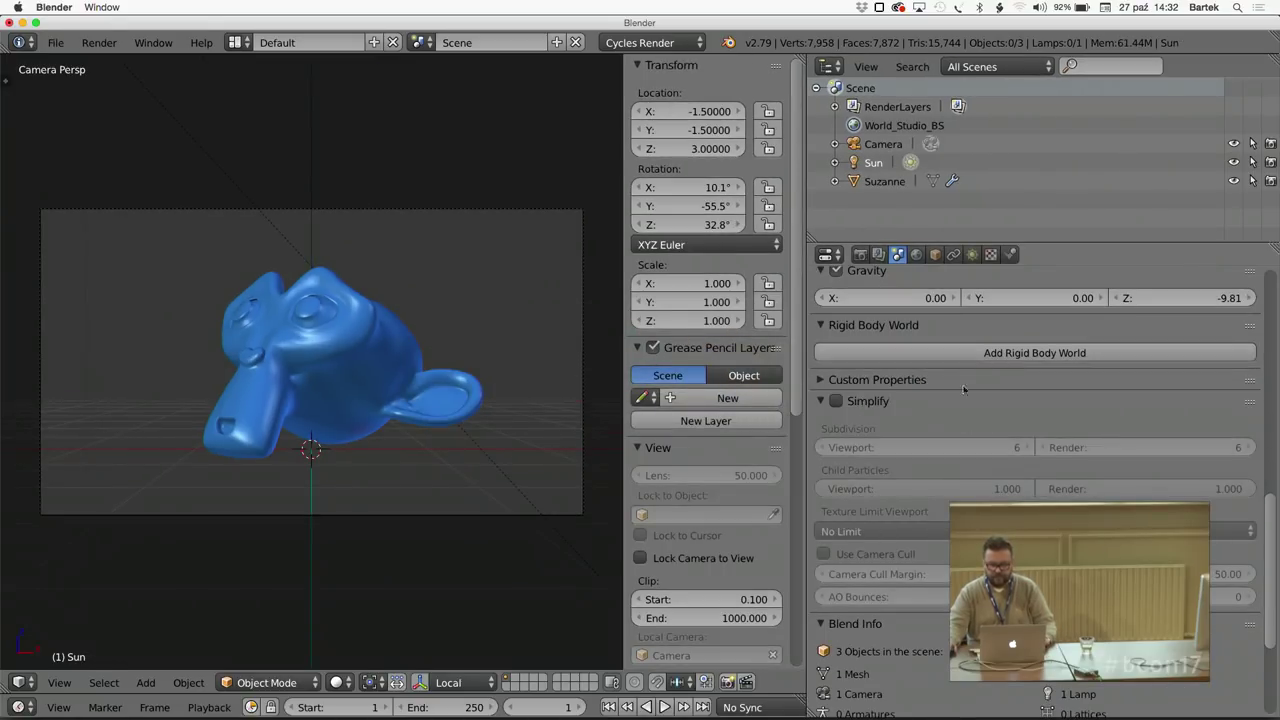
pyautogui.scroll(-1, 972, 431)
pyautogui.scroll(10, 972, 431)
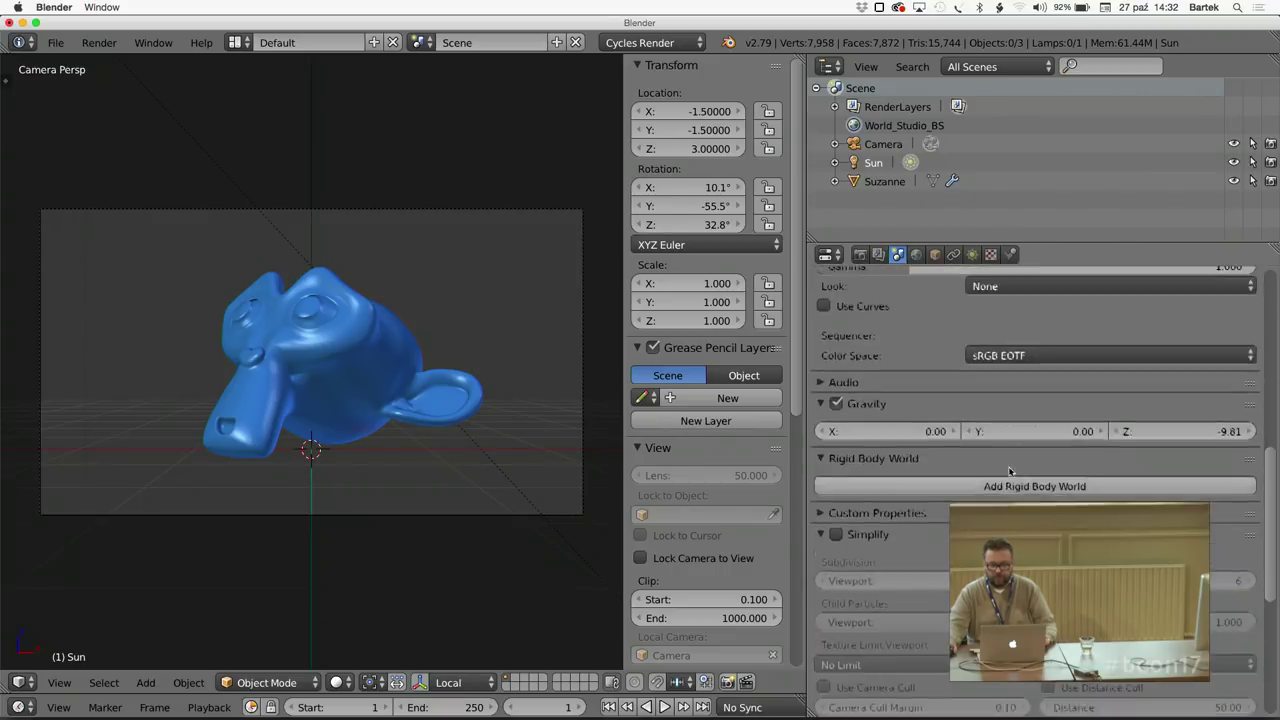
pyautogui.scroll(-1, 1053, 493)
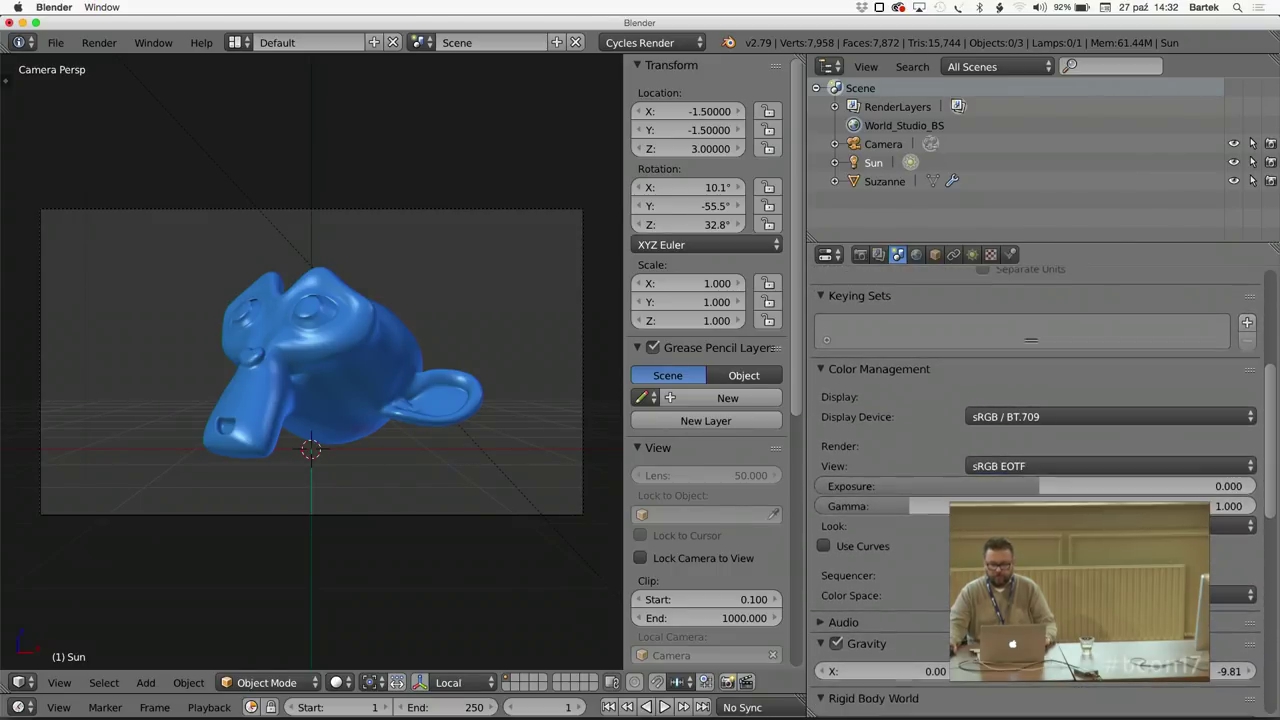
pyautogui.click(1074, 468)
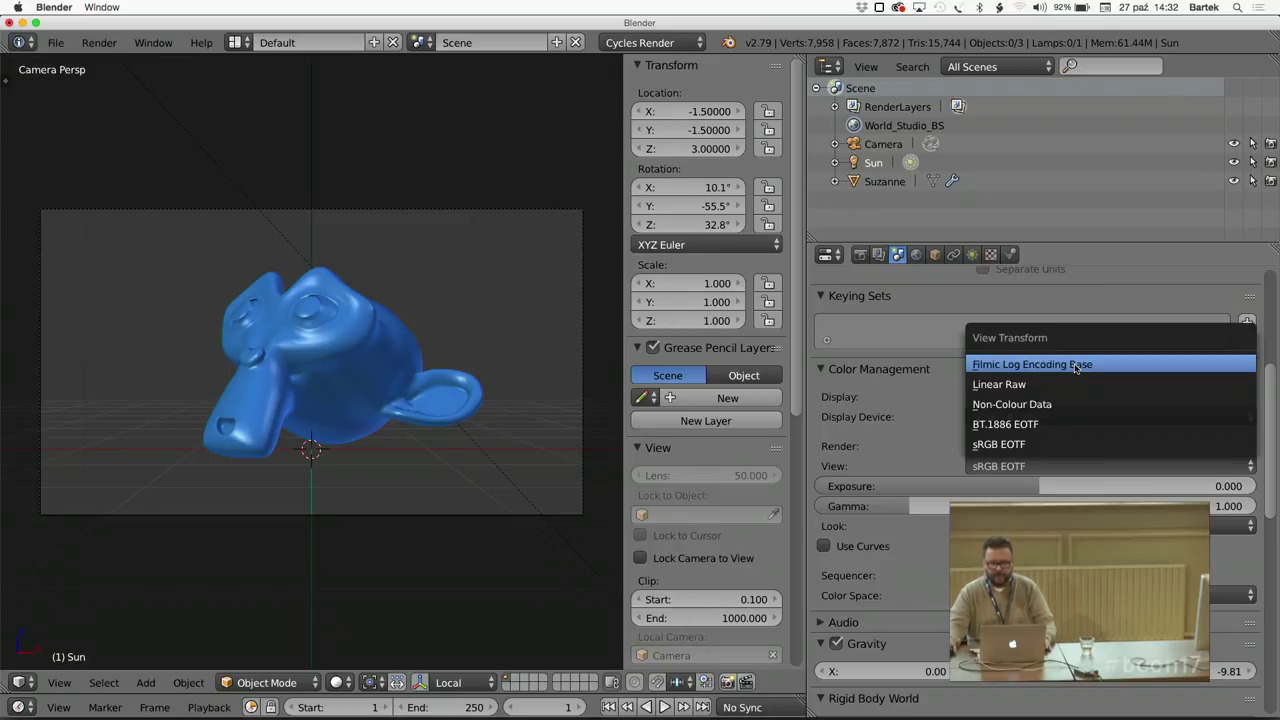
pyautogui.press('Escape')
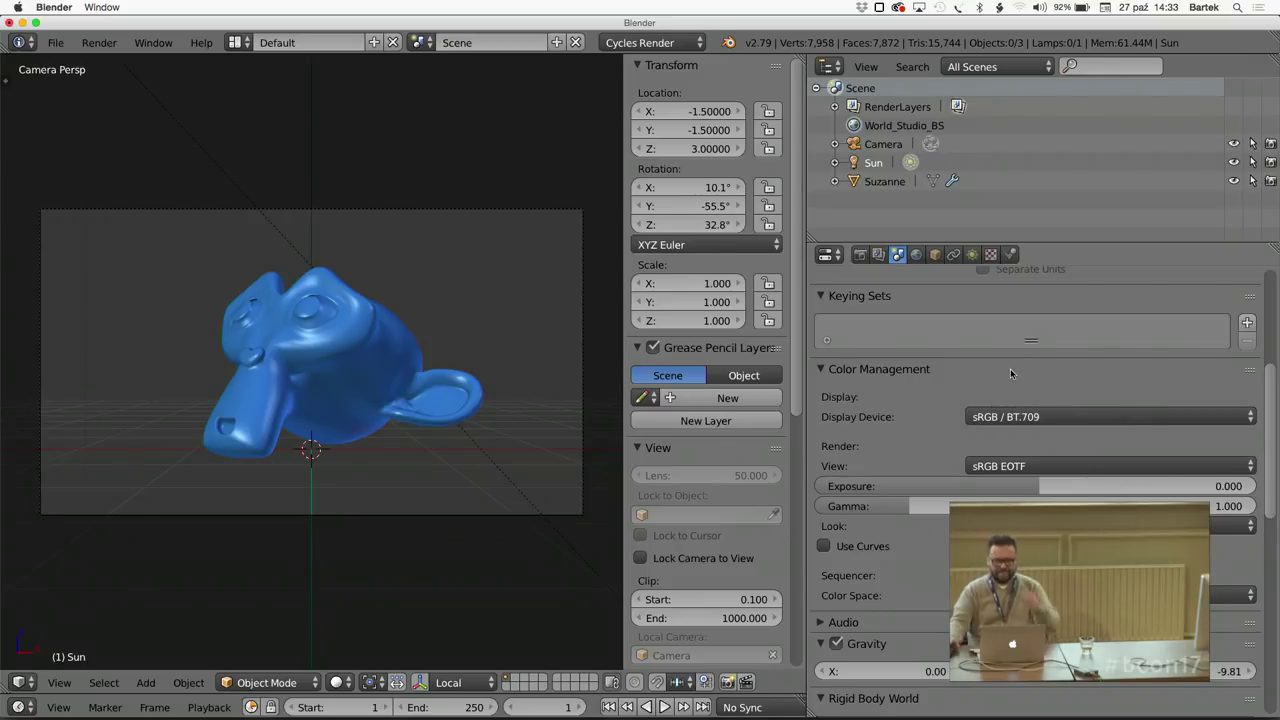
pyautogui.press('super+Tab')
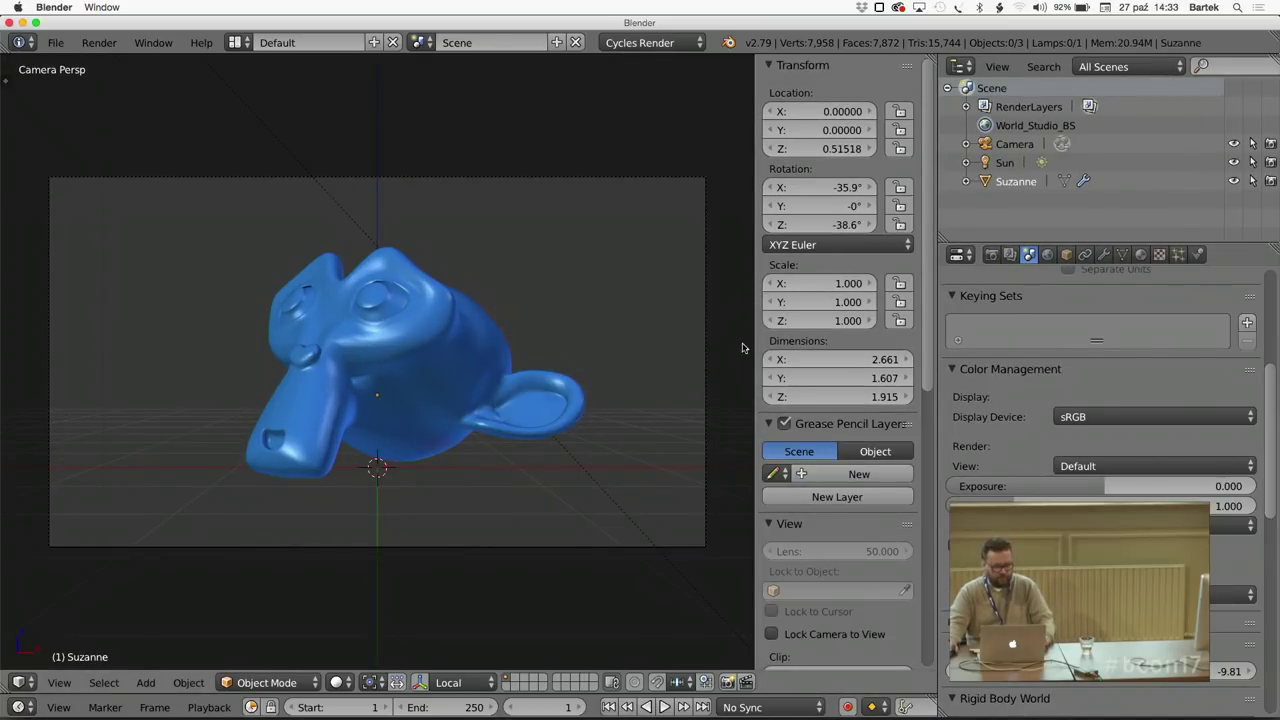
# Turn on rendered shading of Suzanne in both Blender windows, ending on the sRGB EOTF window.
pyautogui.hotkey('shift', 'z')
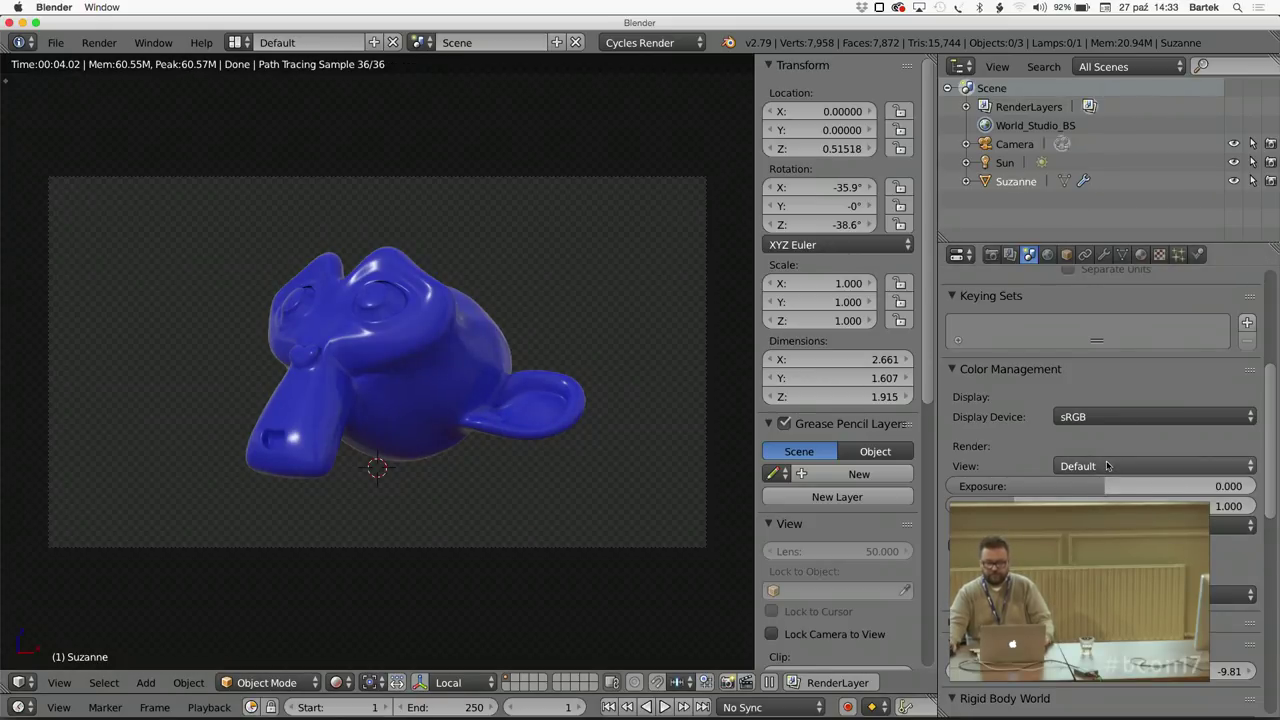
pyautogui.press('super+Tab')
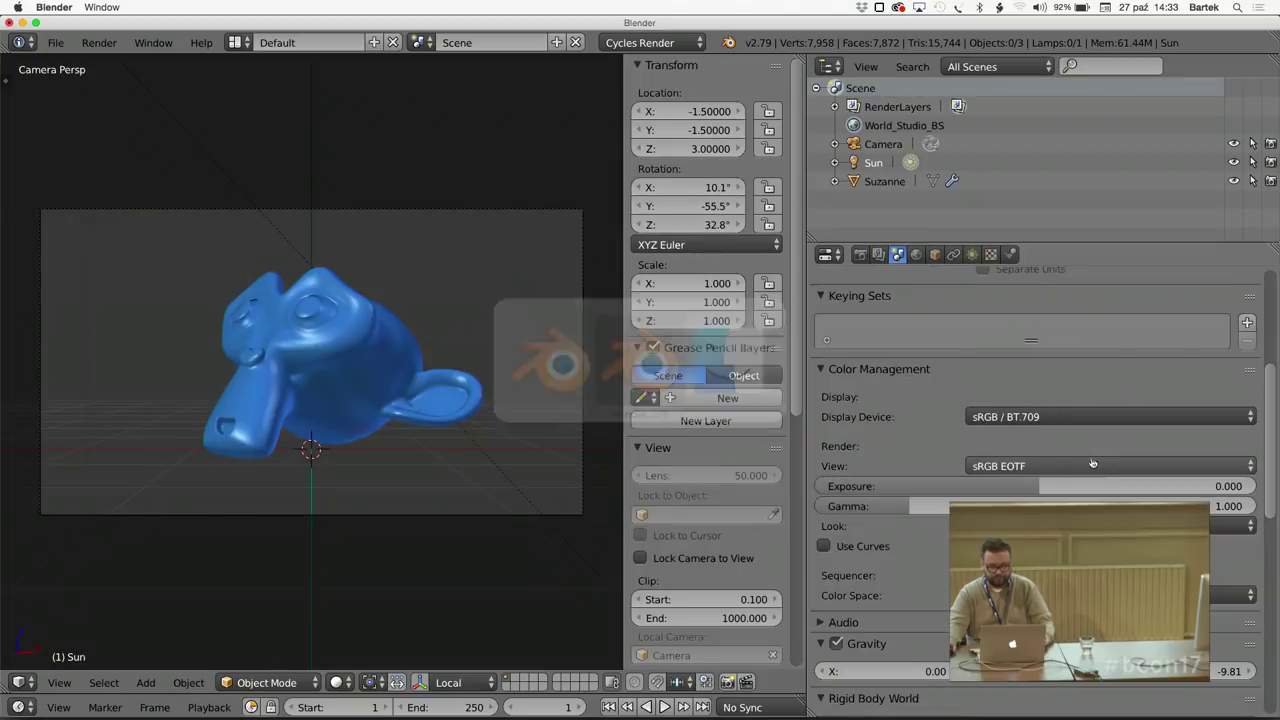
pyautogui.hotkey('shift', 'z')
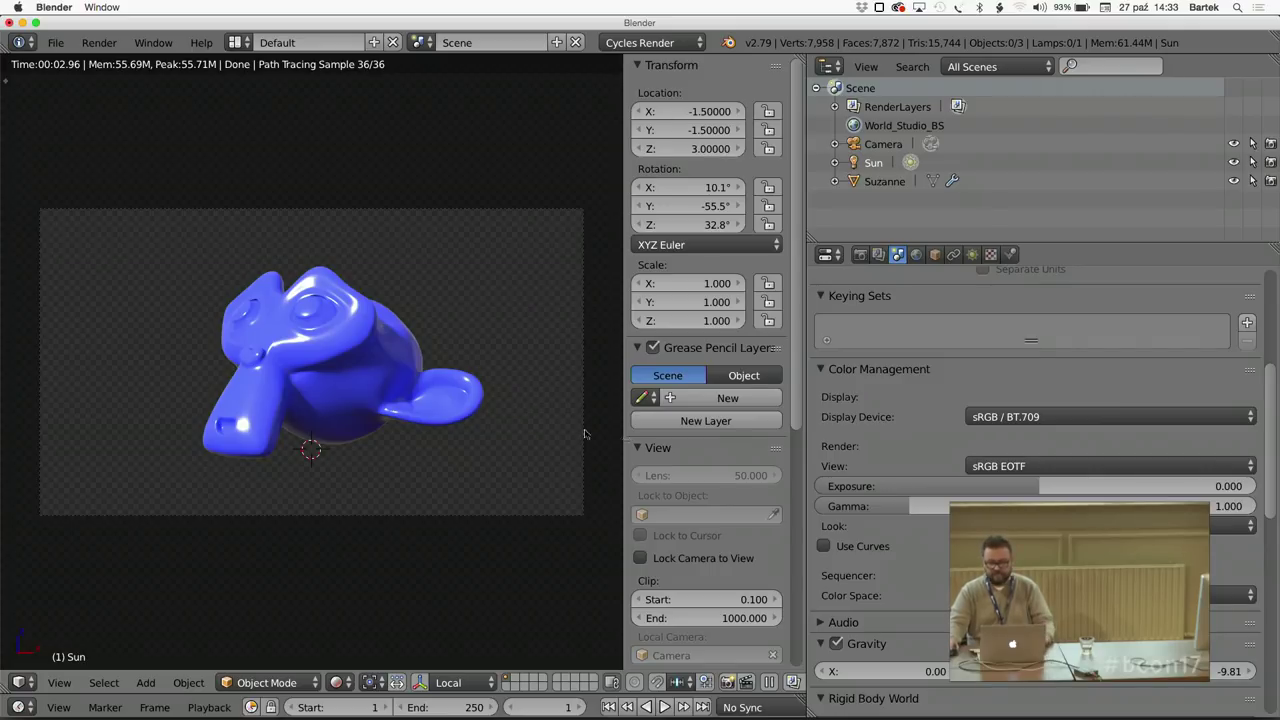
# Set the Color Management View transform to Filmic Log Encoding Base.
pyautogui.click(1107, 468)
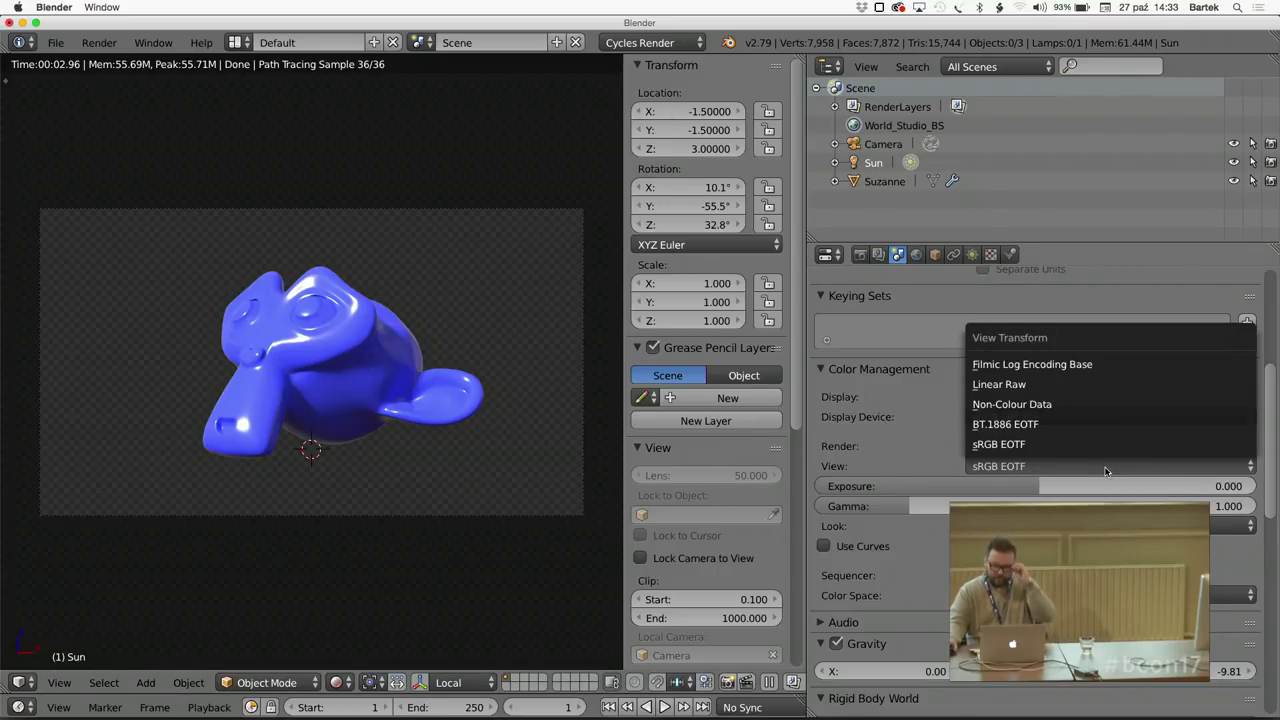
pyautogui.click(1064, 365)
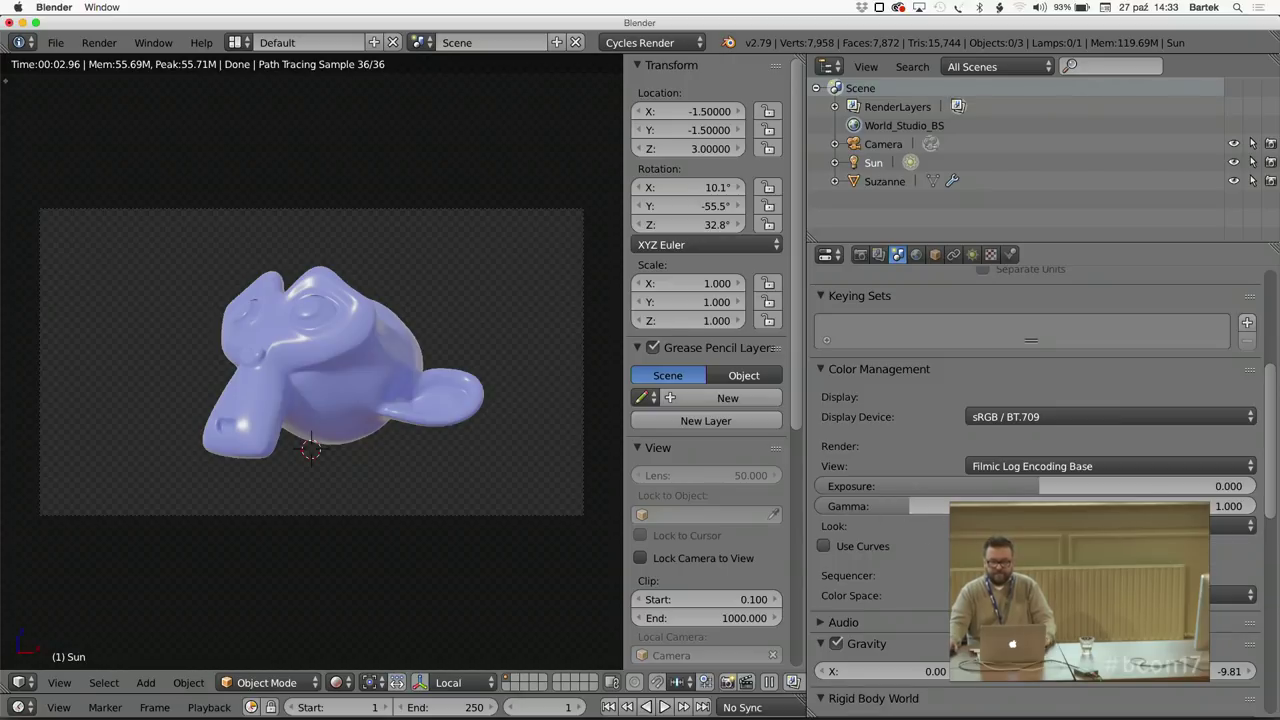
# Apply a contrast Look, then return to the presentation slide shown full screen in Quick Look.
pyautogui.click(1232, 526)
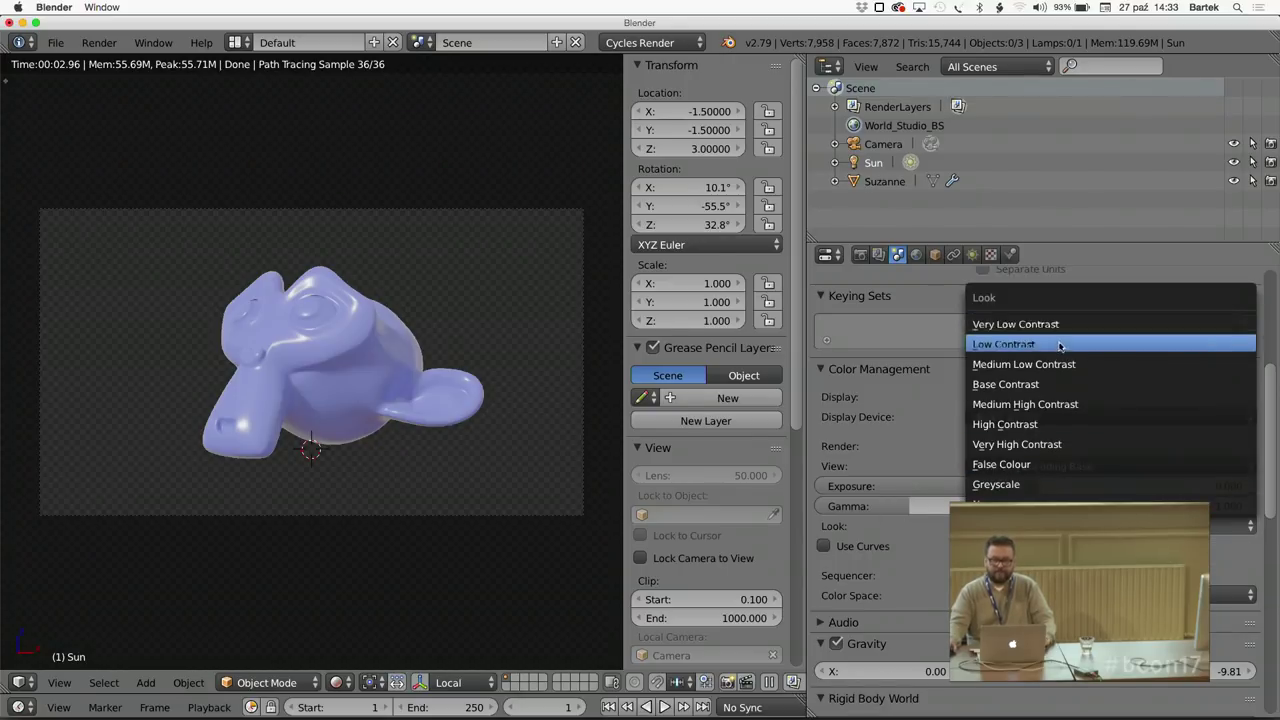
pyautogui.click(1052, 384)
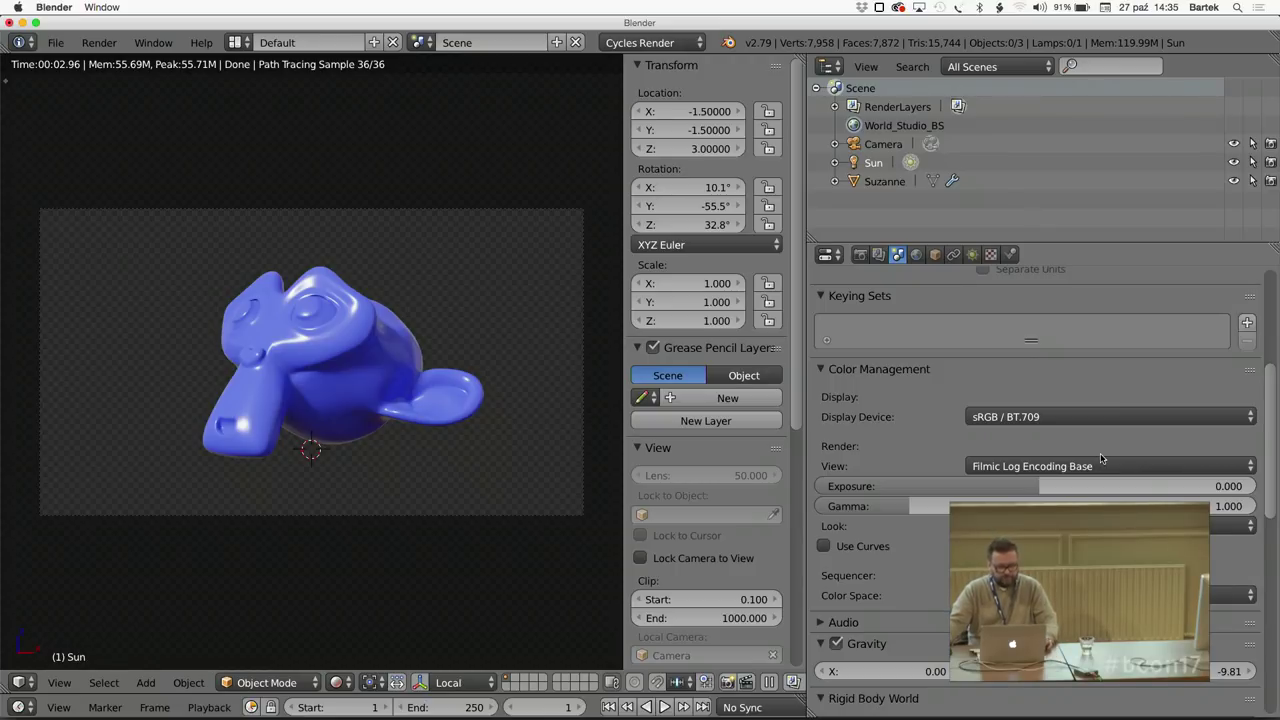
pyautogui.press('super+Tab')
pyautogui.press('super+Tab')
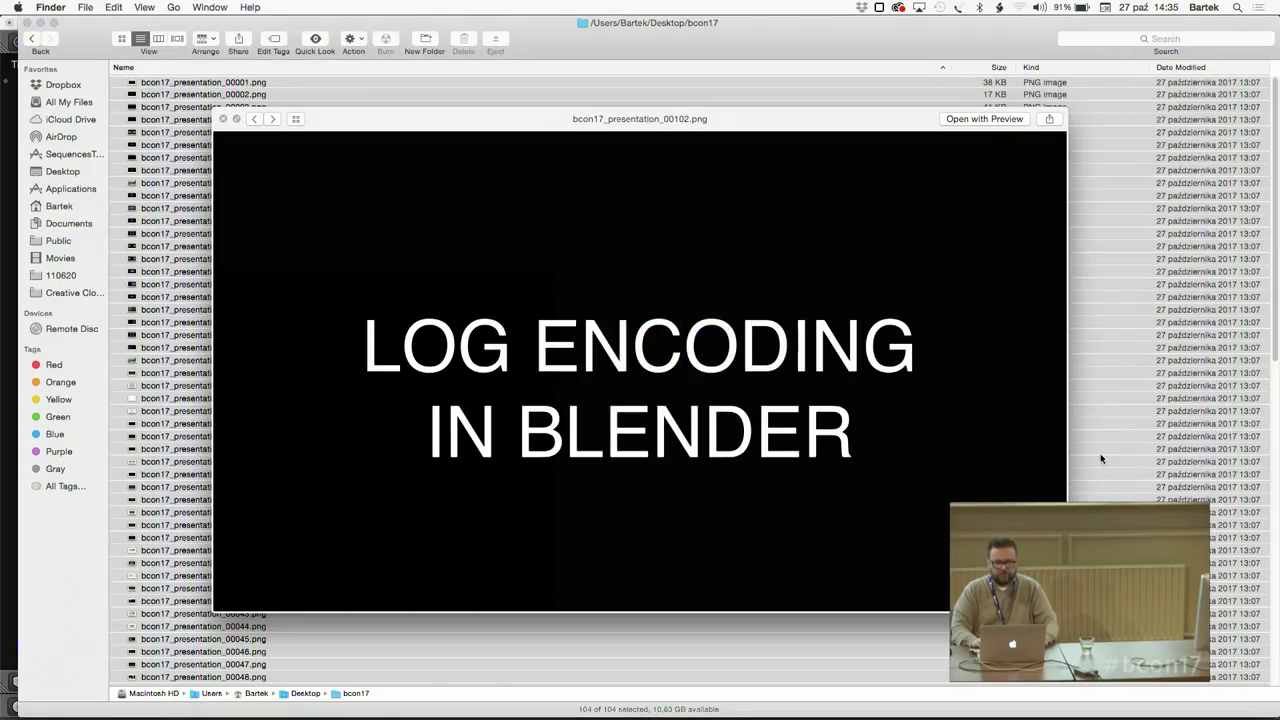
pyautogui.click(235, 119)
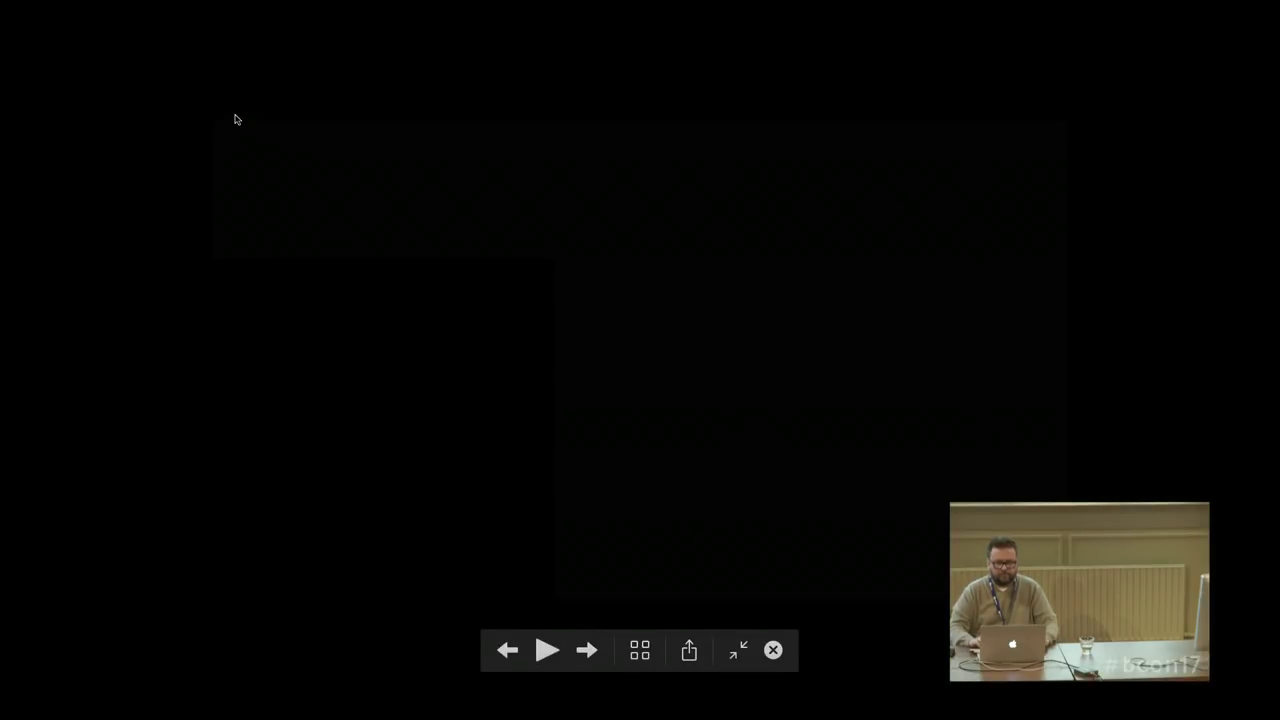
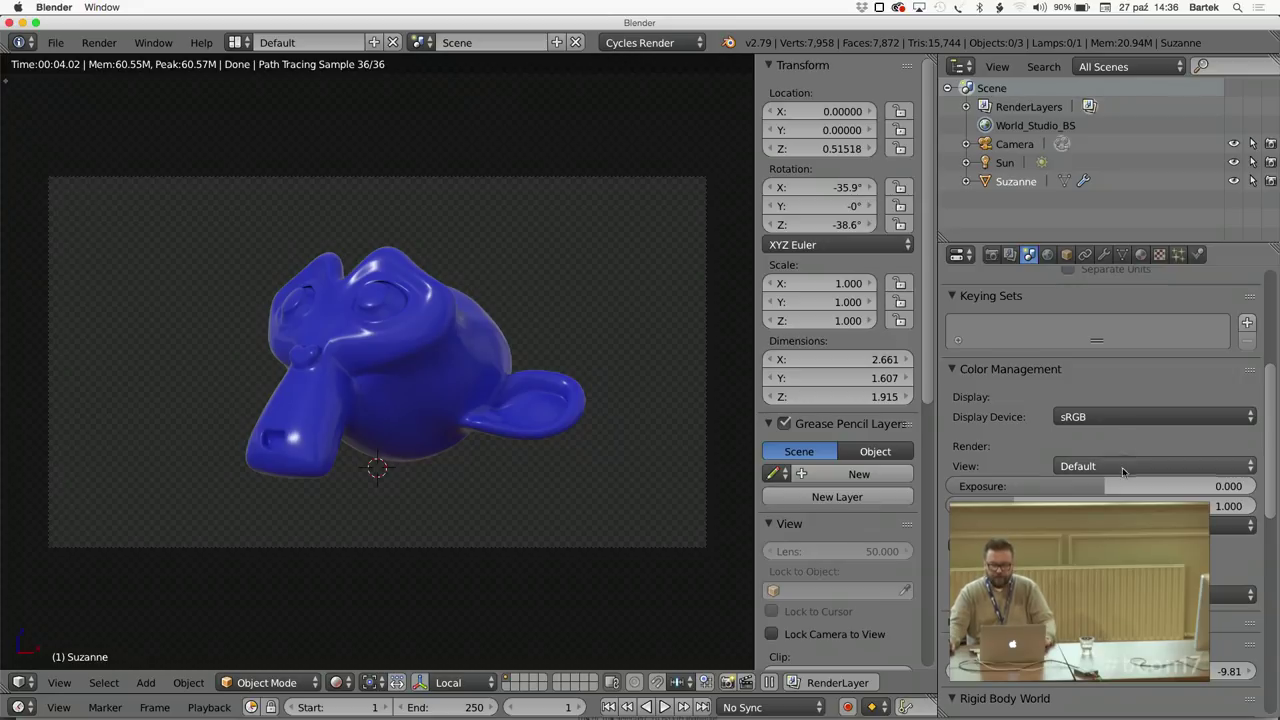
# Switch the view transform to Filmic and try the Low and Very High Contrast looks.
pyautogui.click(1127, 467)
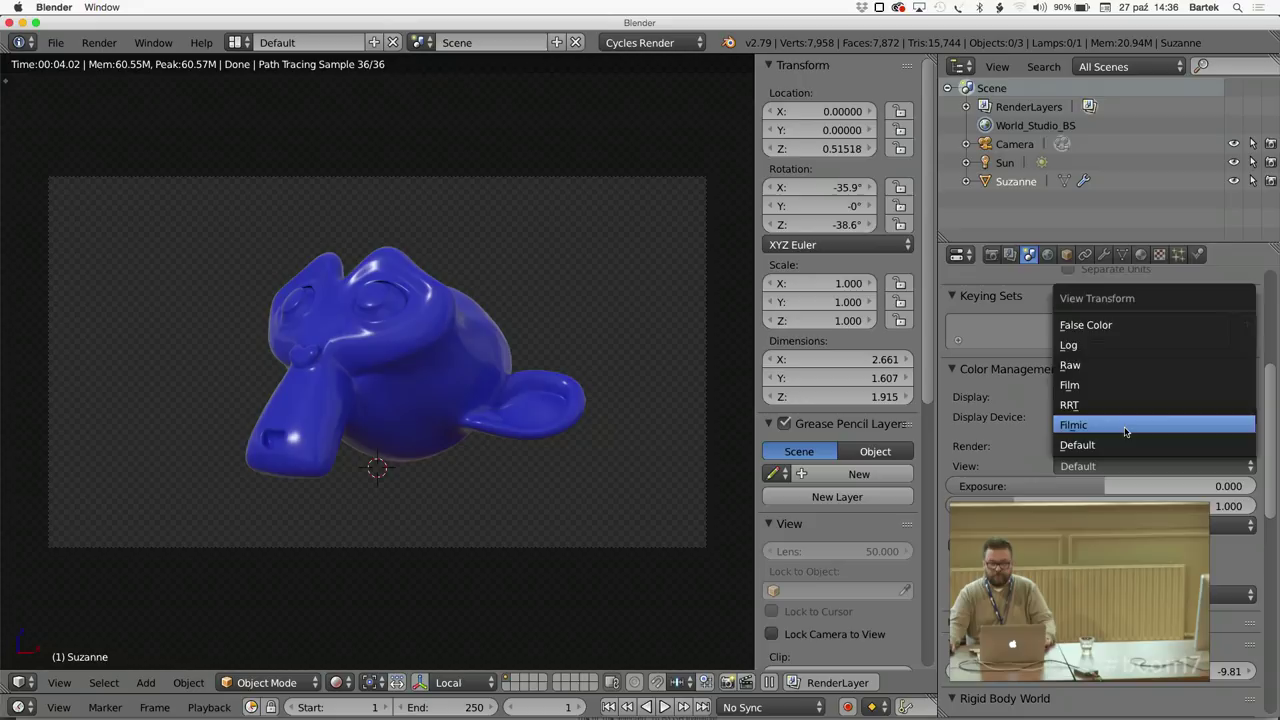
pyautogui.click(1125, 431)
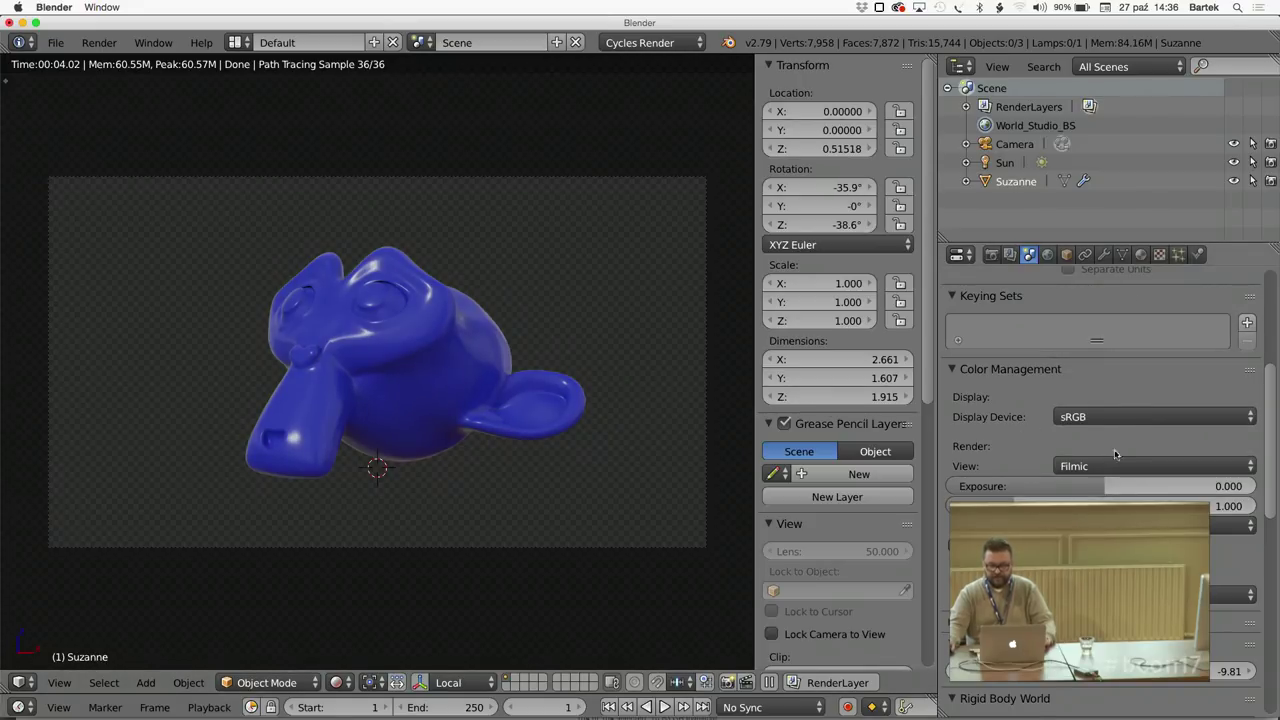
pyautogui.click(1125, 520)
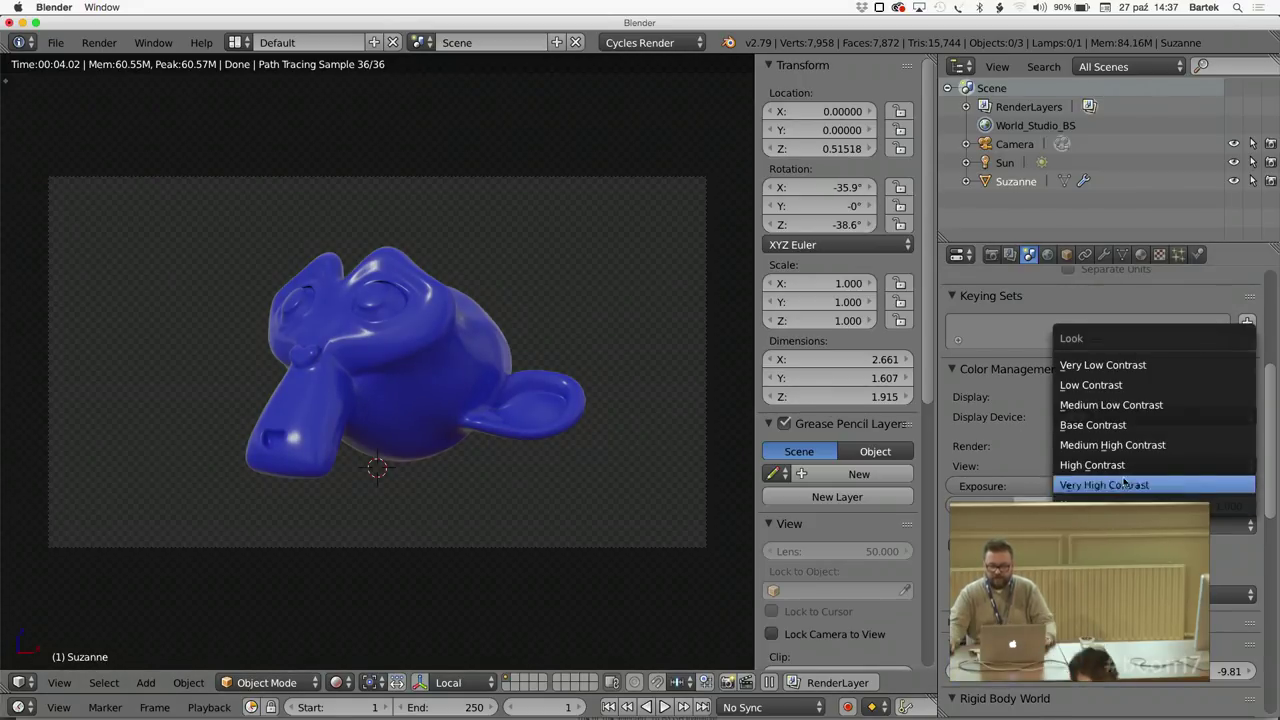
pyautogui.click(1120, 385)
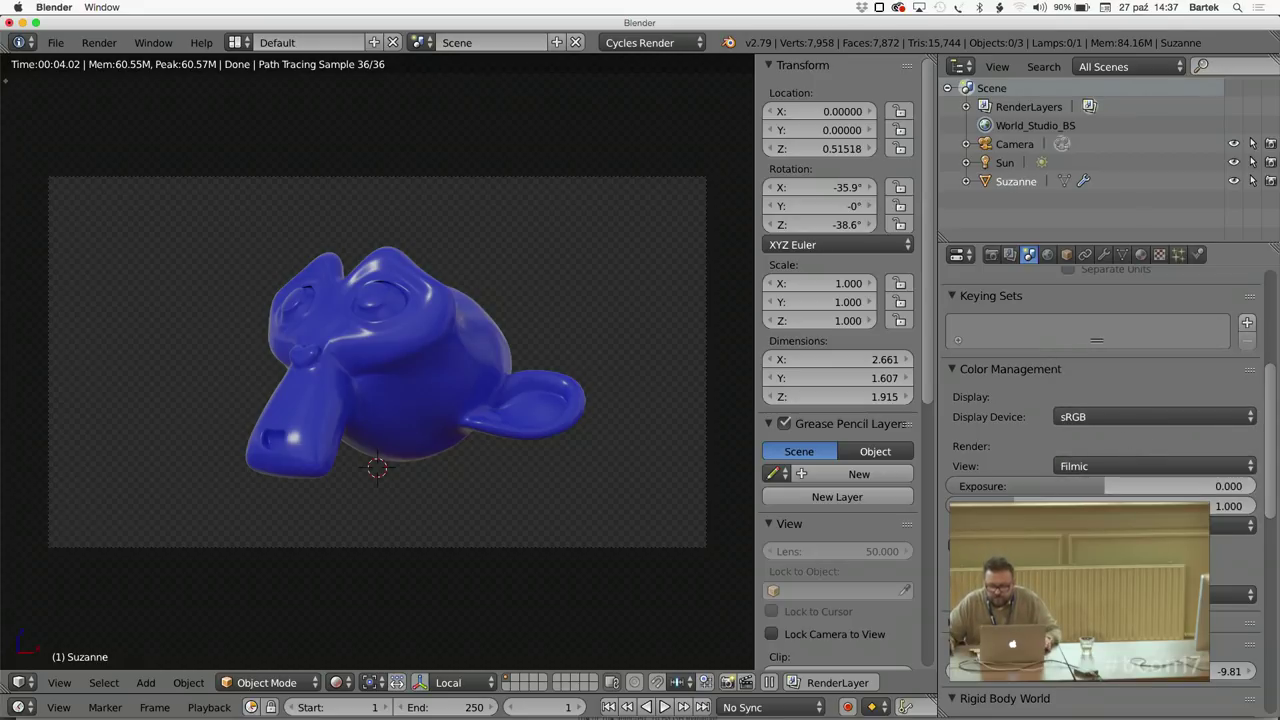
pyautogui.click(1125, 522)
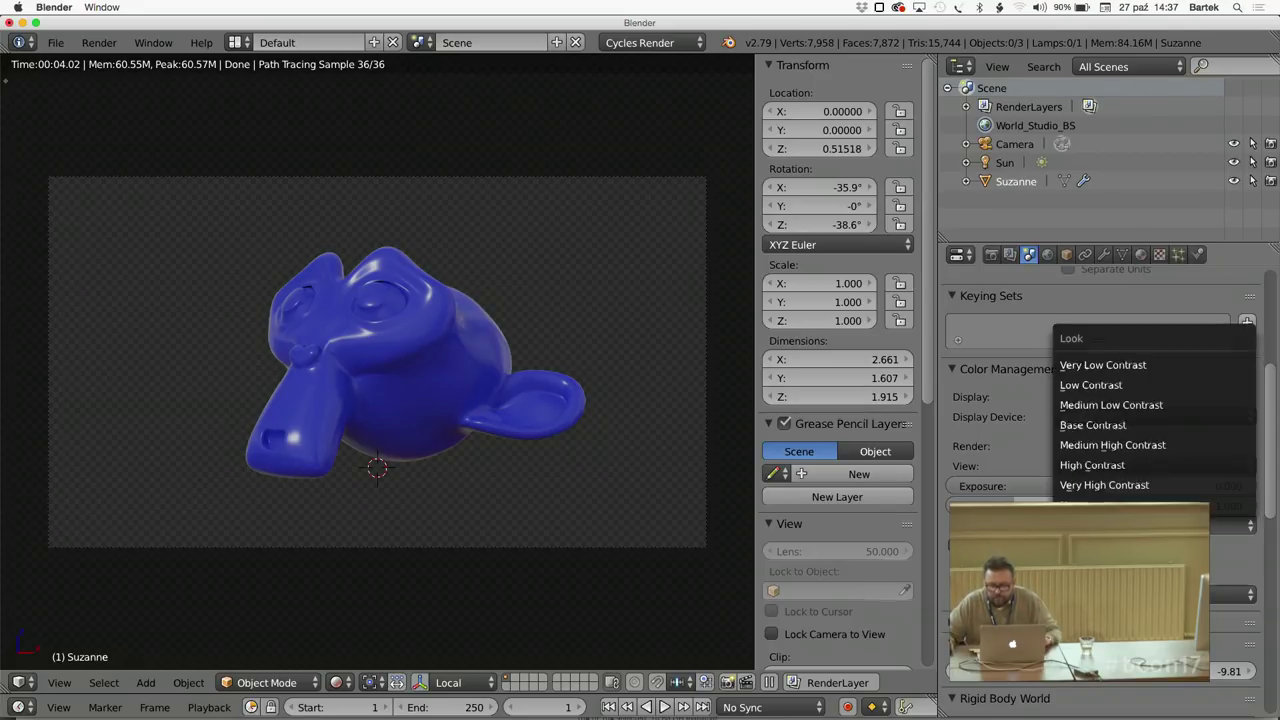
pyautogui.click(1120, 482)
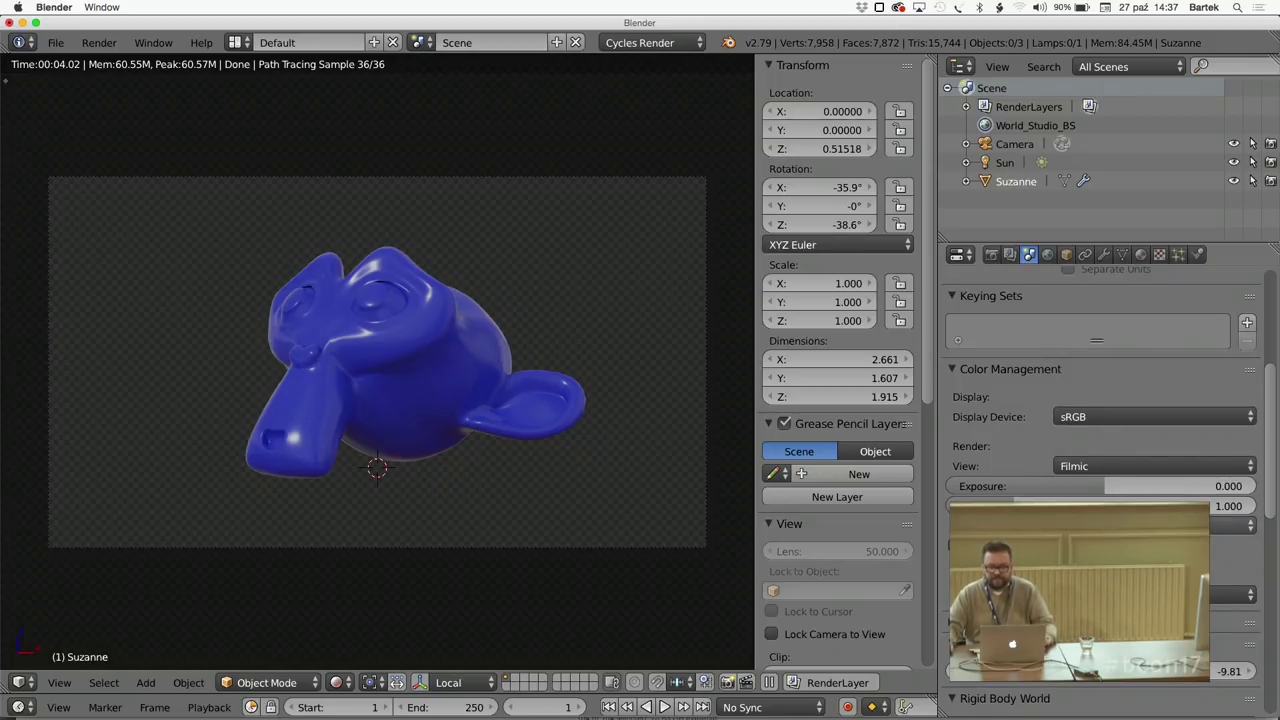
# Cycle through Base, Very Low and Very High Contrast looks, settling on Base Contrast.
pyautogui.click(1130, 524)
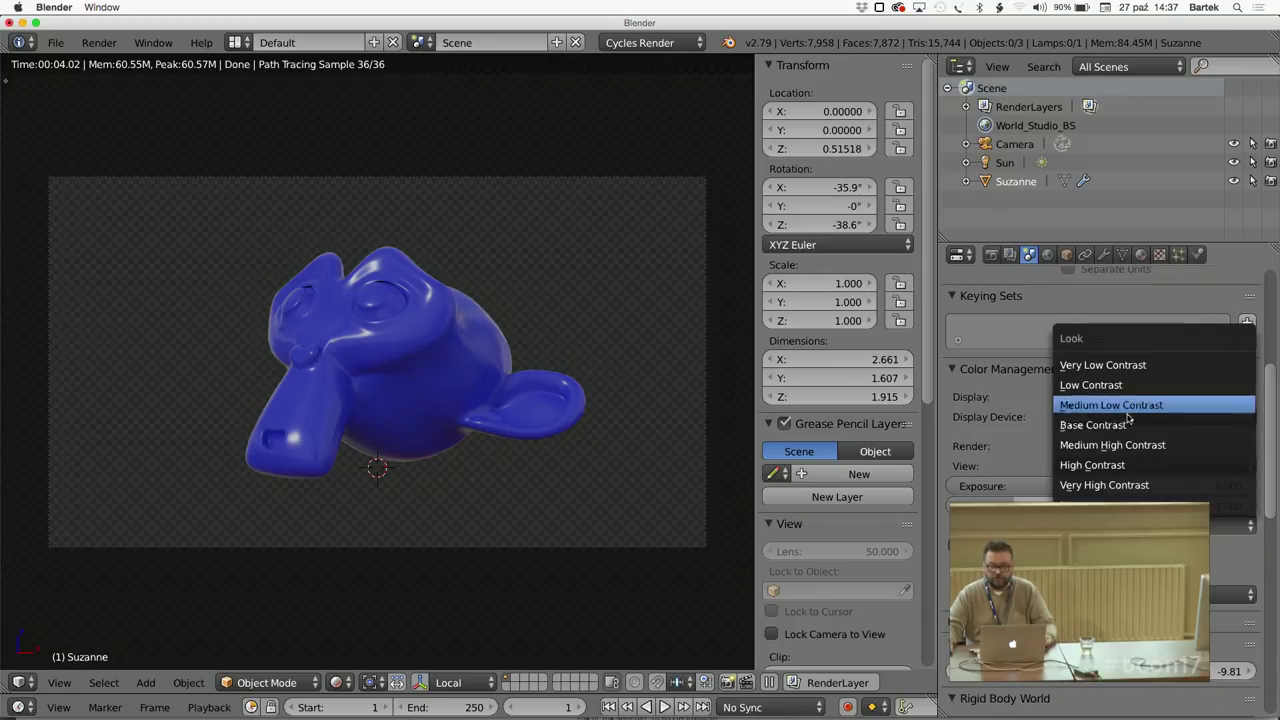
pyautogui.click(1128, 425)
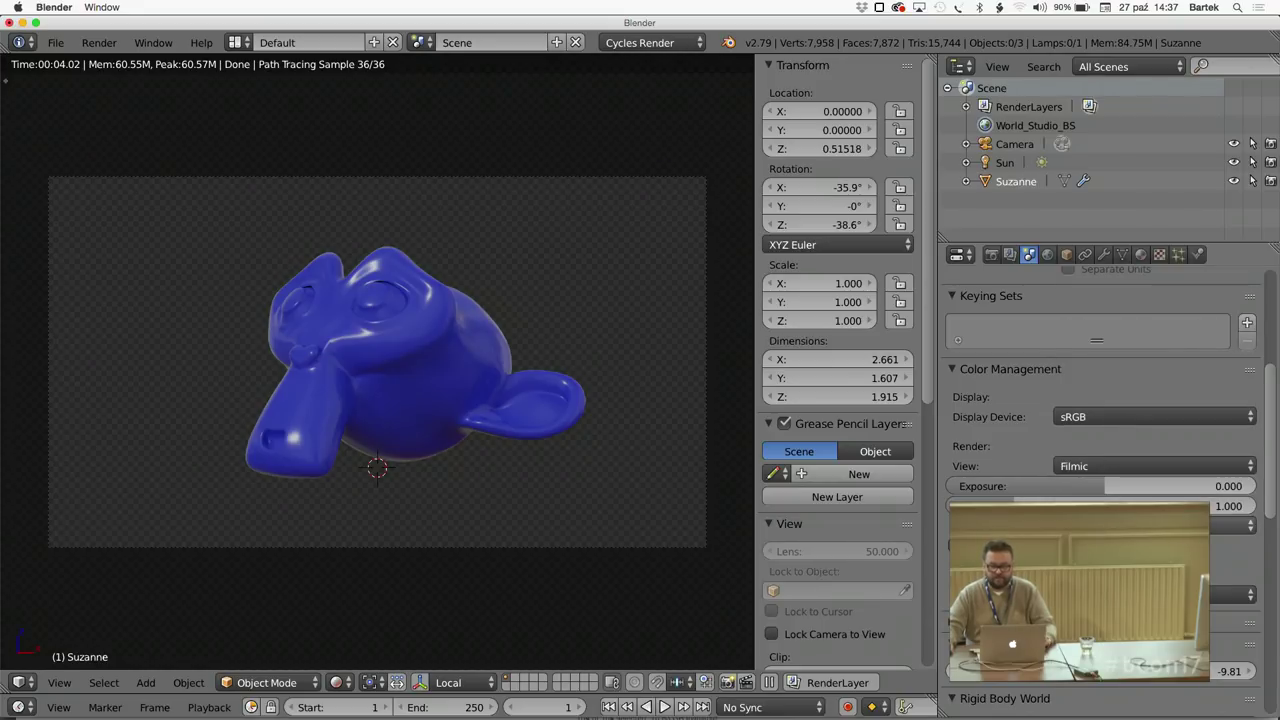
pyautogui.click(1130, 524)
pyautogui.click(1130, 365)
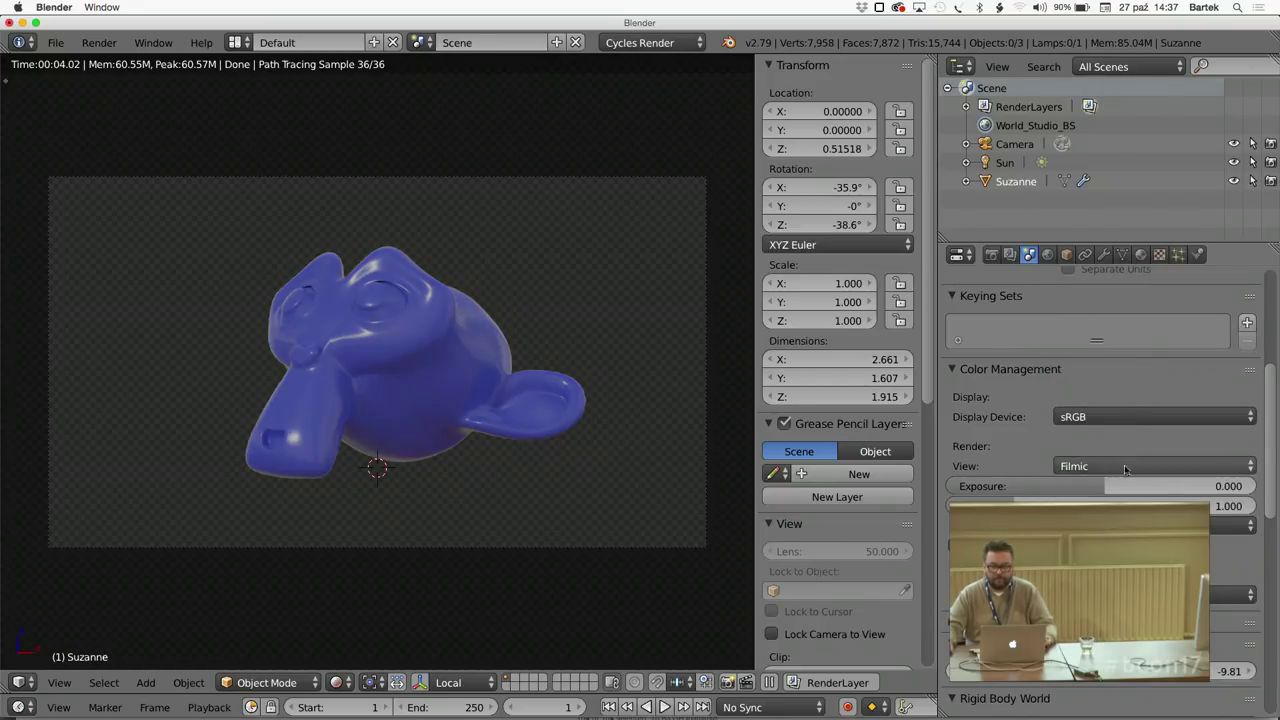
pyautogui.click(1130, 524)
pyautogui.click(1125, 486)
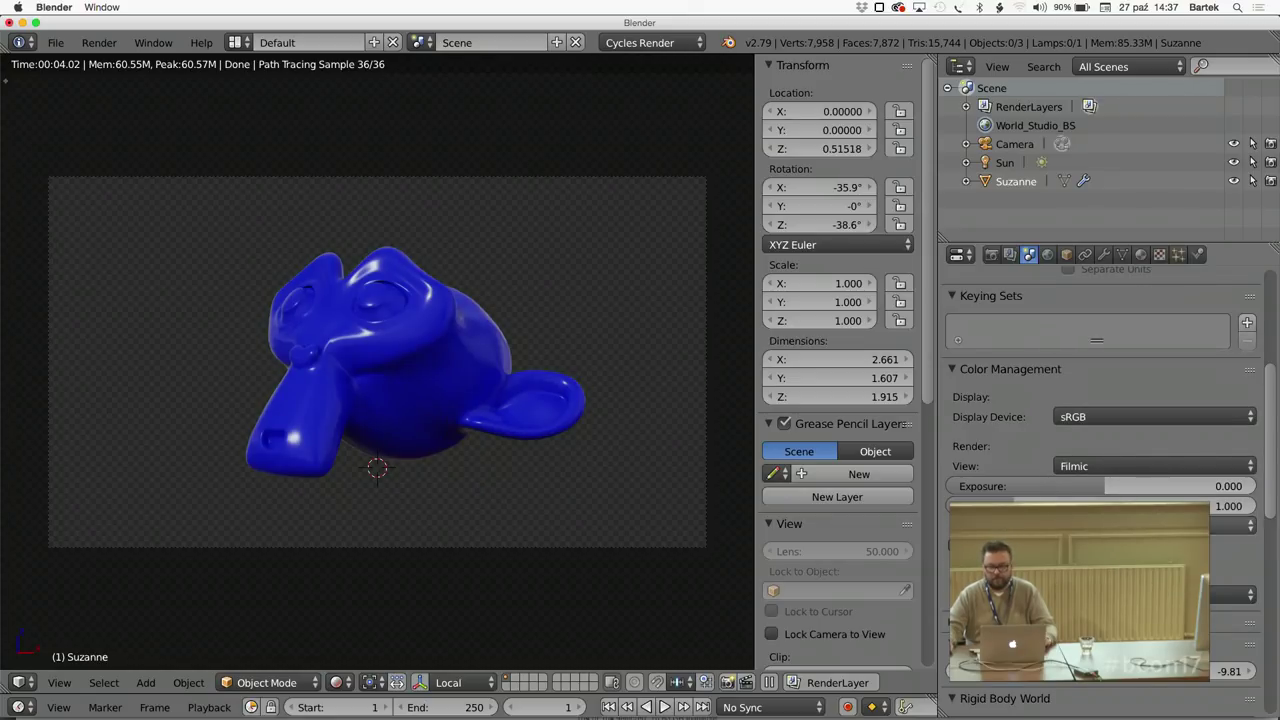
pyautogui.click(1130, 524)
pyautogui.click(1127, 426)
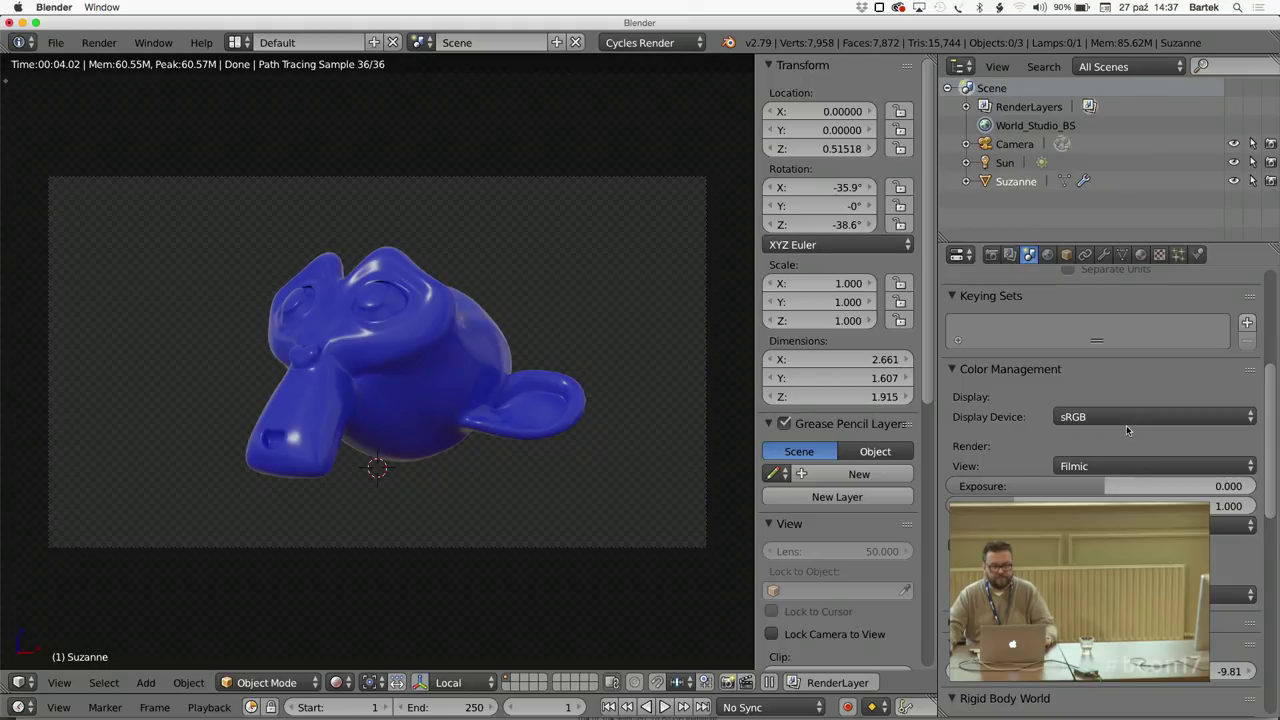
# In wireframe view, select the Sun lamp and inspect its lamp settings.
pyautogui.press('z')
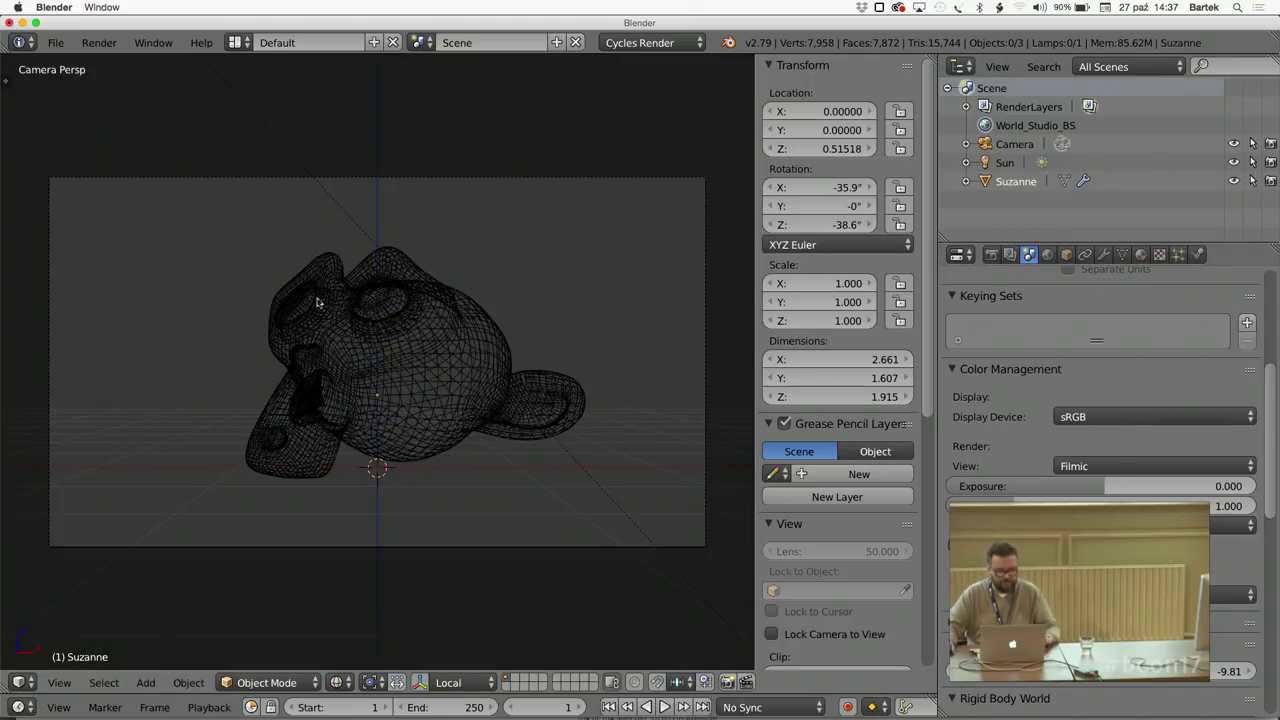
pyautogui.rightClick(602, 494)
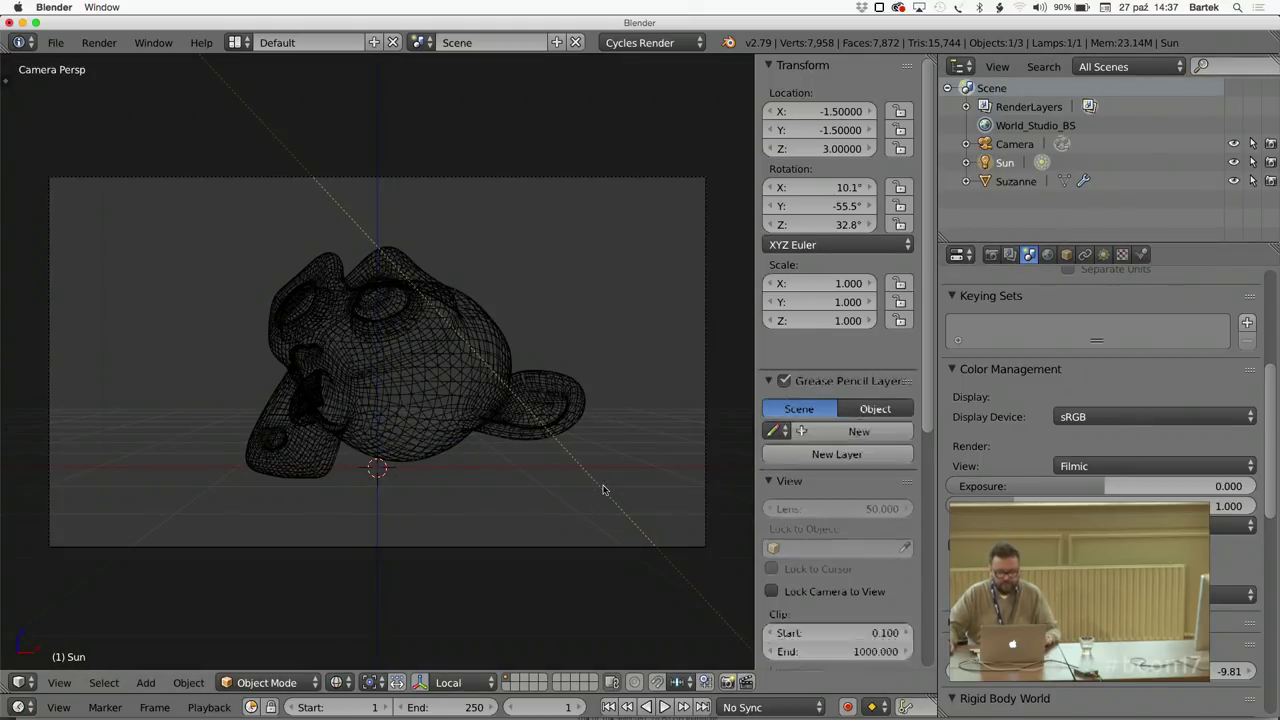
pyautogui.click(1104, 255)
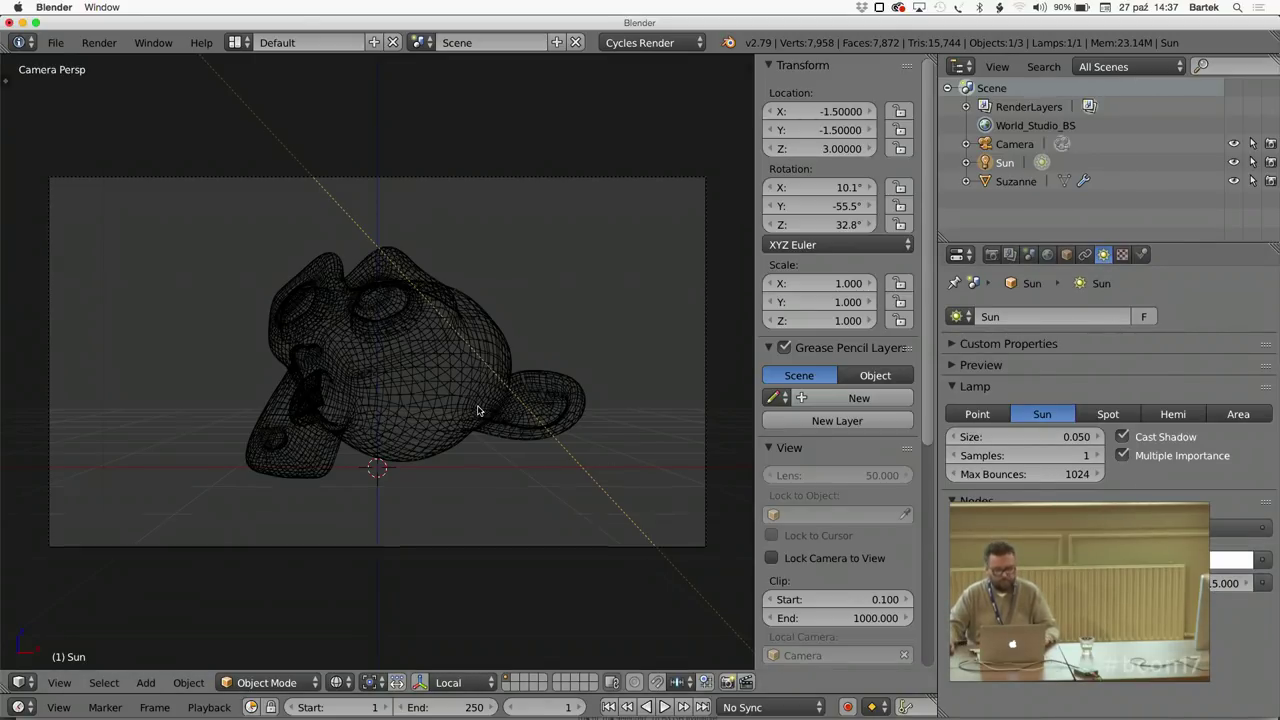
# Return to Cycles rendered shading and the scene's colour management, then switch to the other Blender window.
pyautogui.hotkey('shift', 'z')
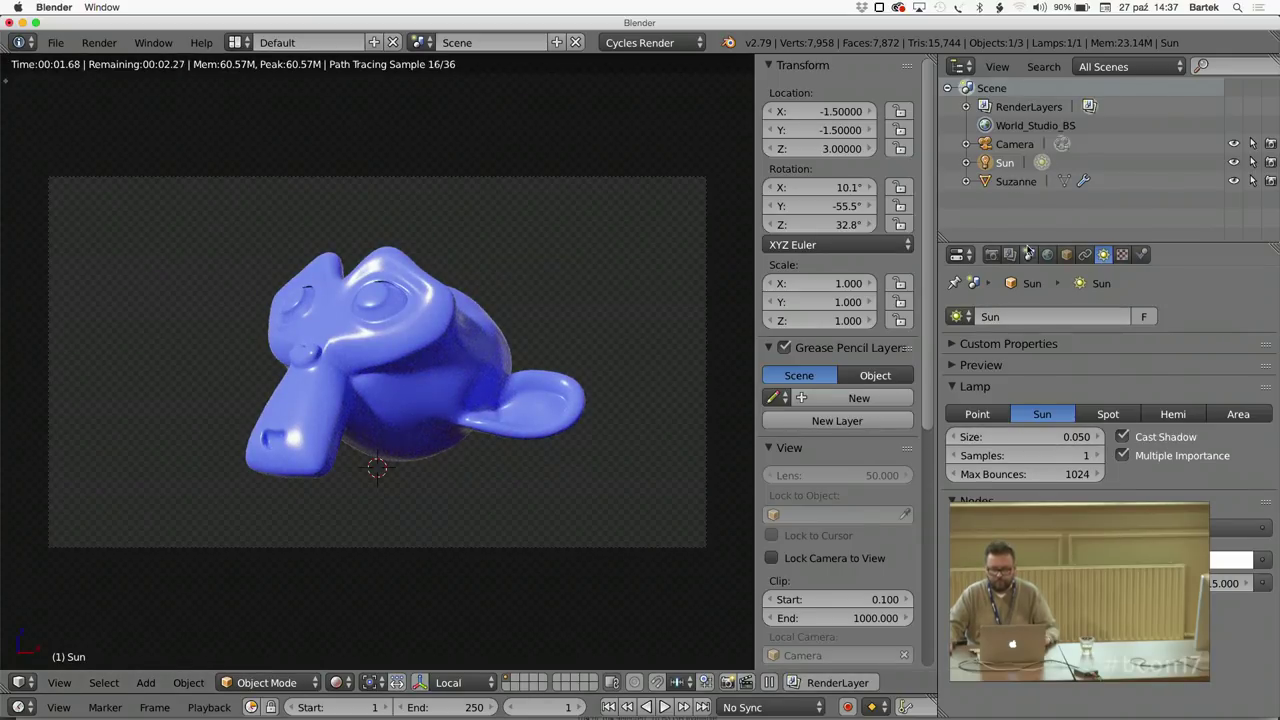
pyautogui.click(1028, 253)
pyautogui.click(1232, 525)
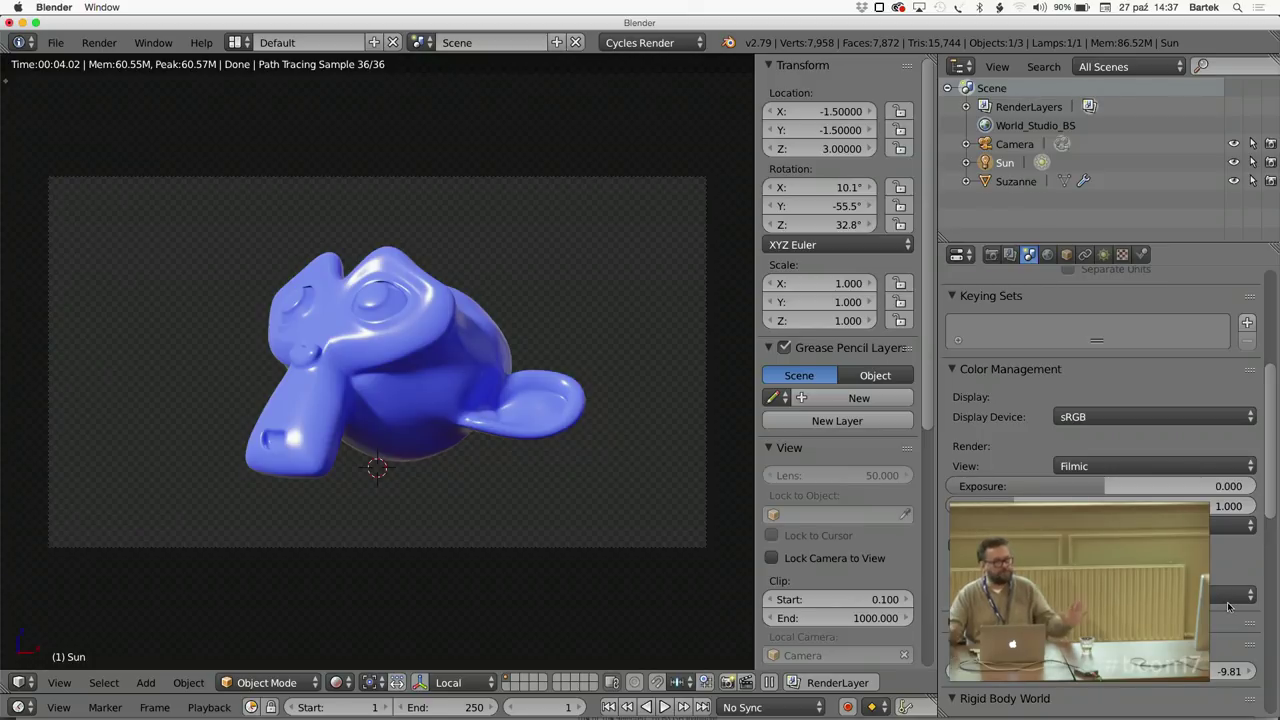
pyautogui.press('super+Tab')
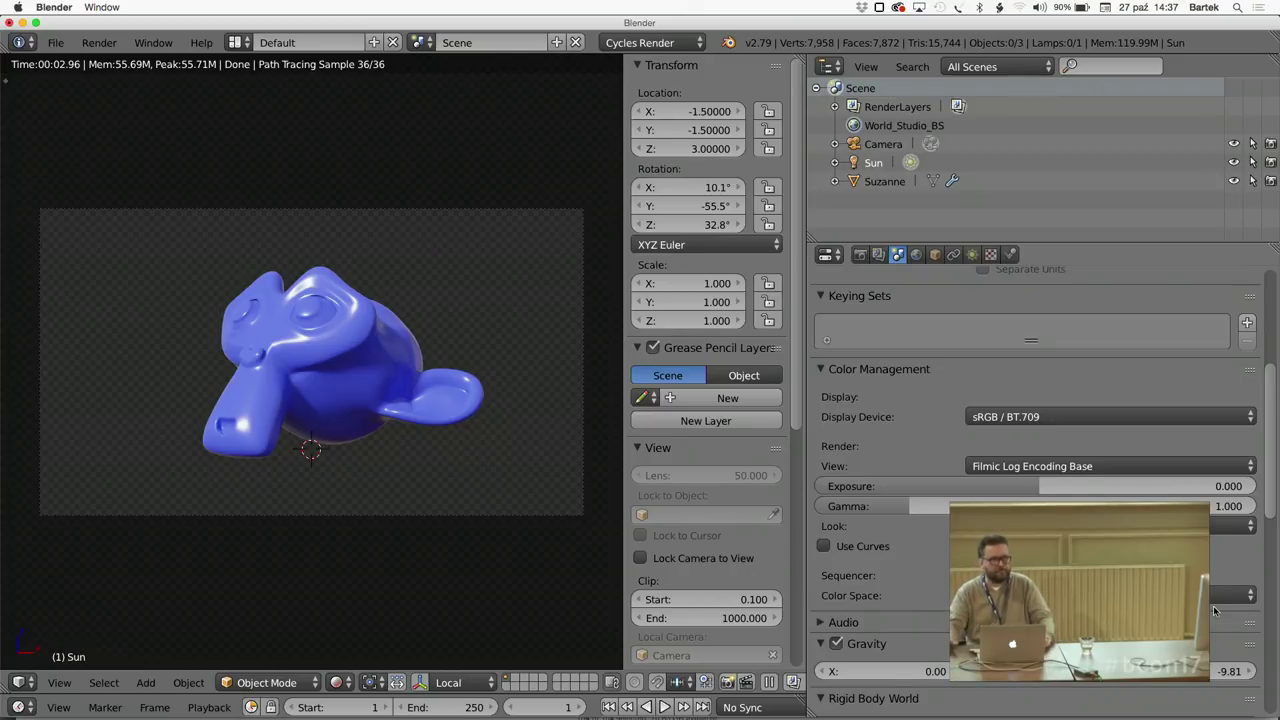
# In the first Blender window, set the view transform to False Color.
pyautogui.press('super+Tab')
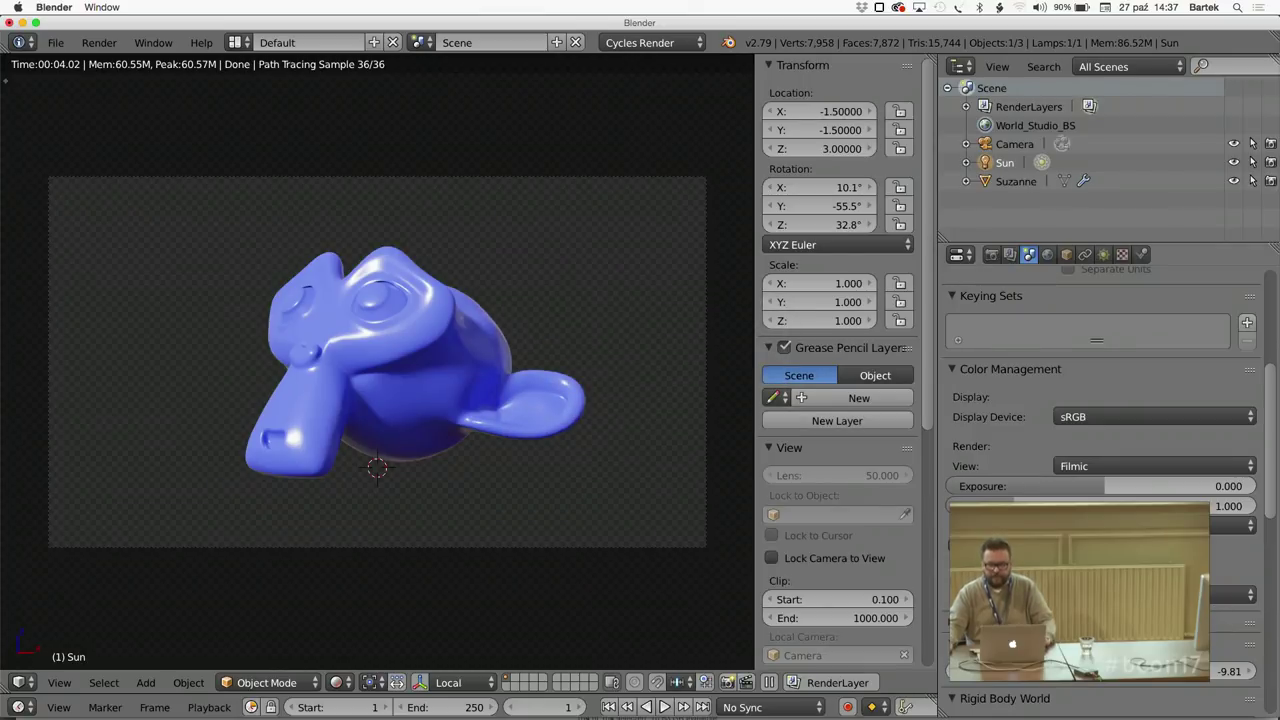
pyautogui.click(1106, 462)
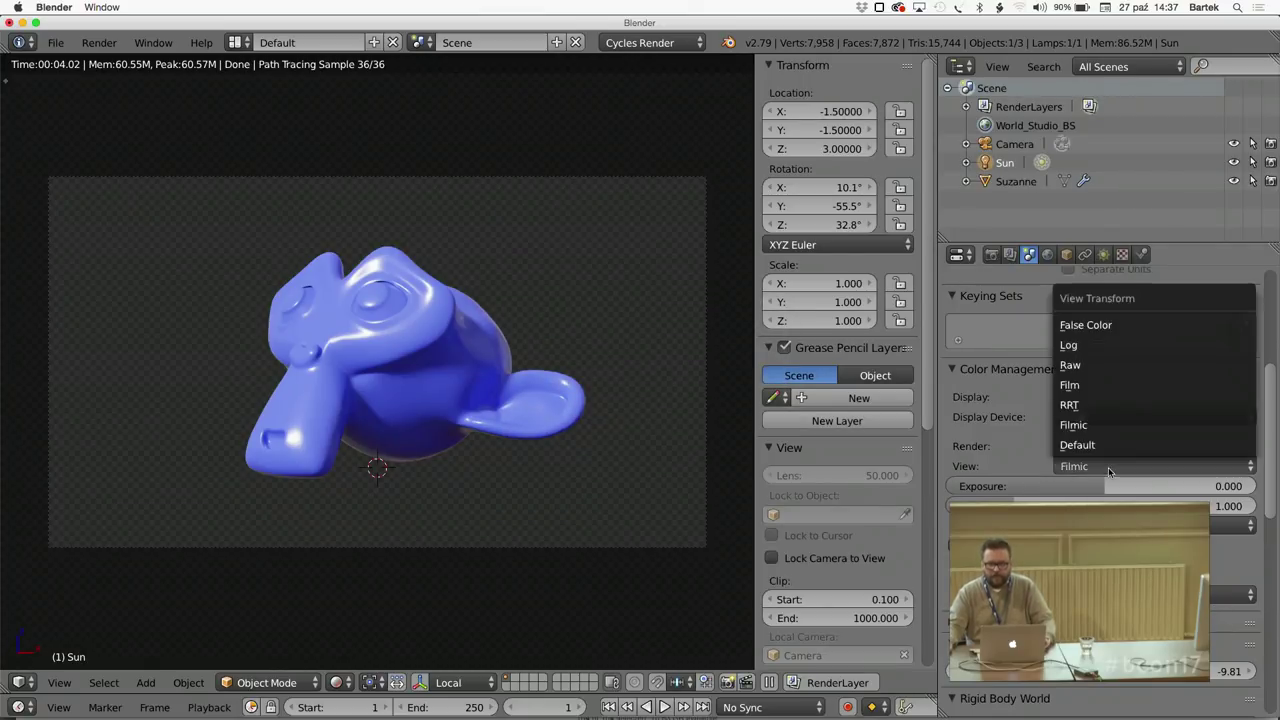
pyautogui.click(1126, 324)
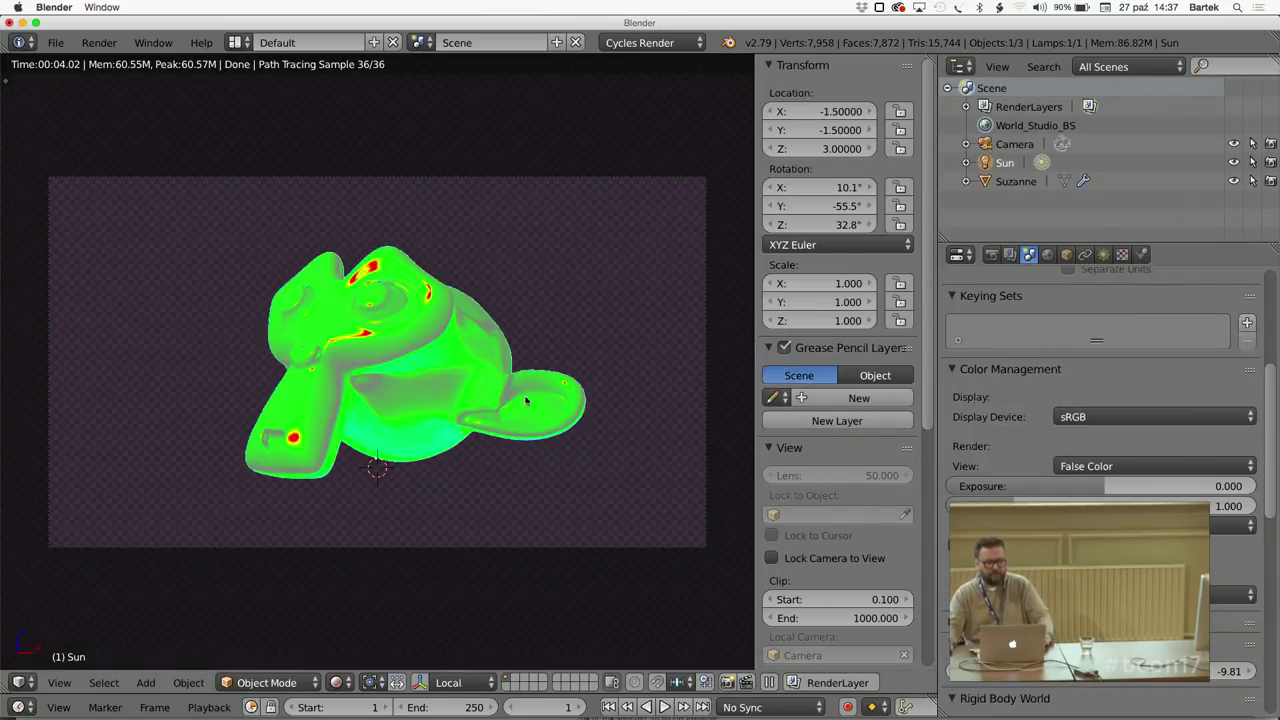
pyautogui.click(1157, 464)
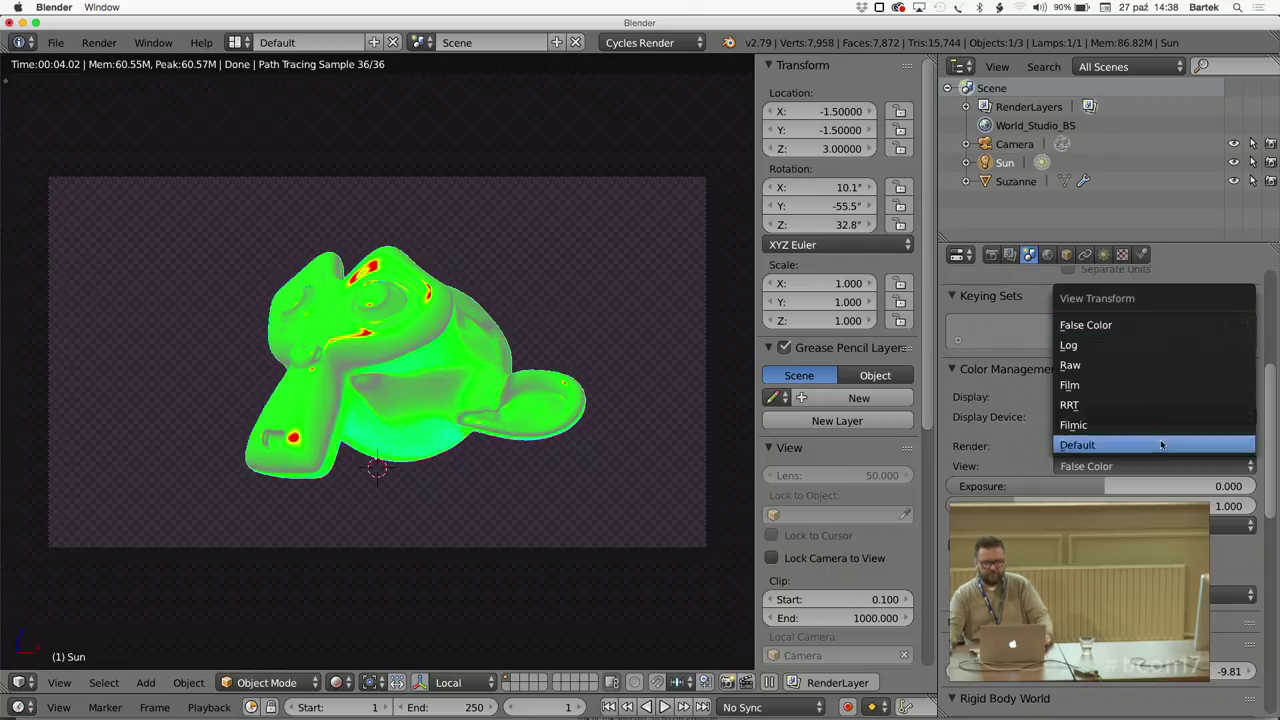
# In the second Blender, apply the False Colour look with the sRGB EOTF view, then switch windows.
pyautogui.press('super+Tab')
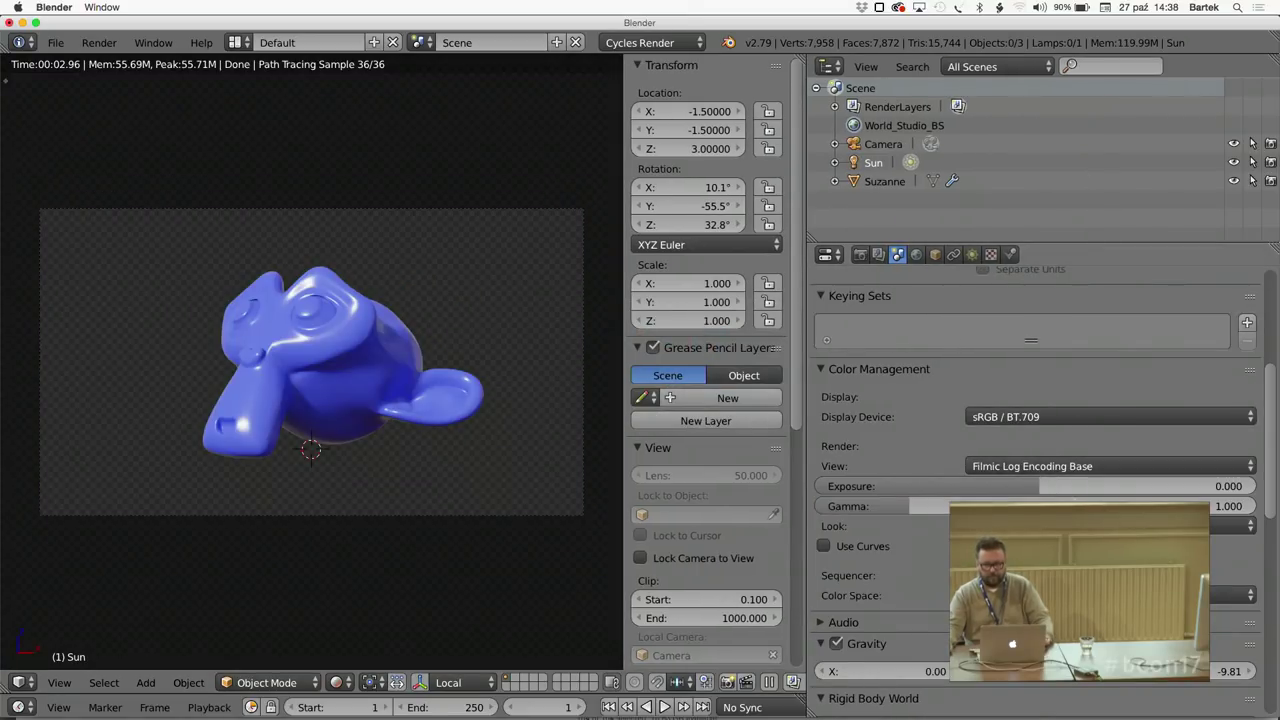
pyautogui.click(1090, 524)
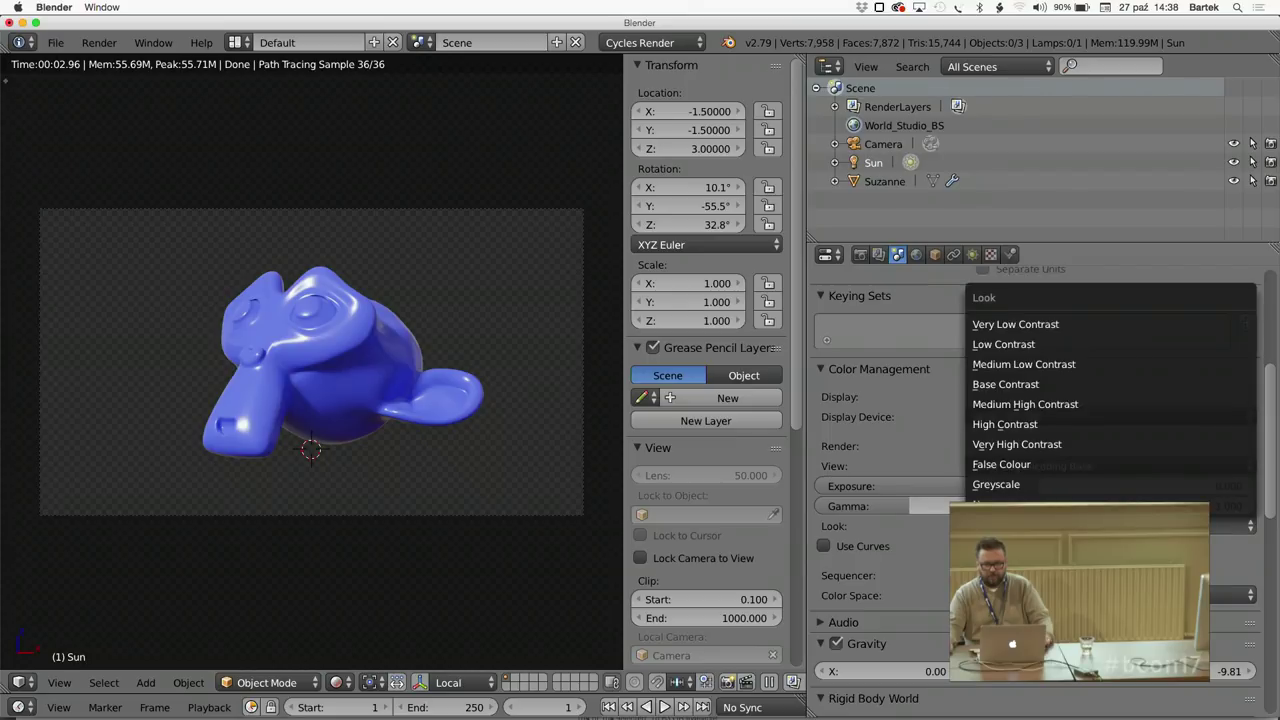
pyautogui.click(1087, 463)
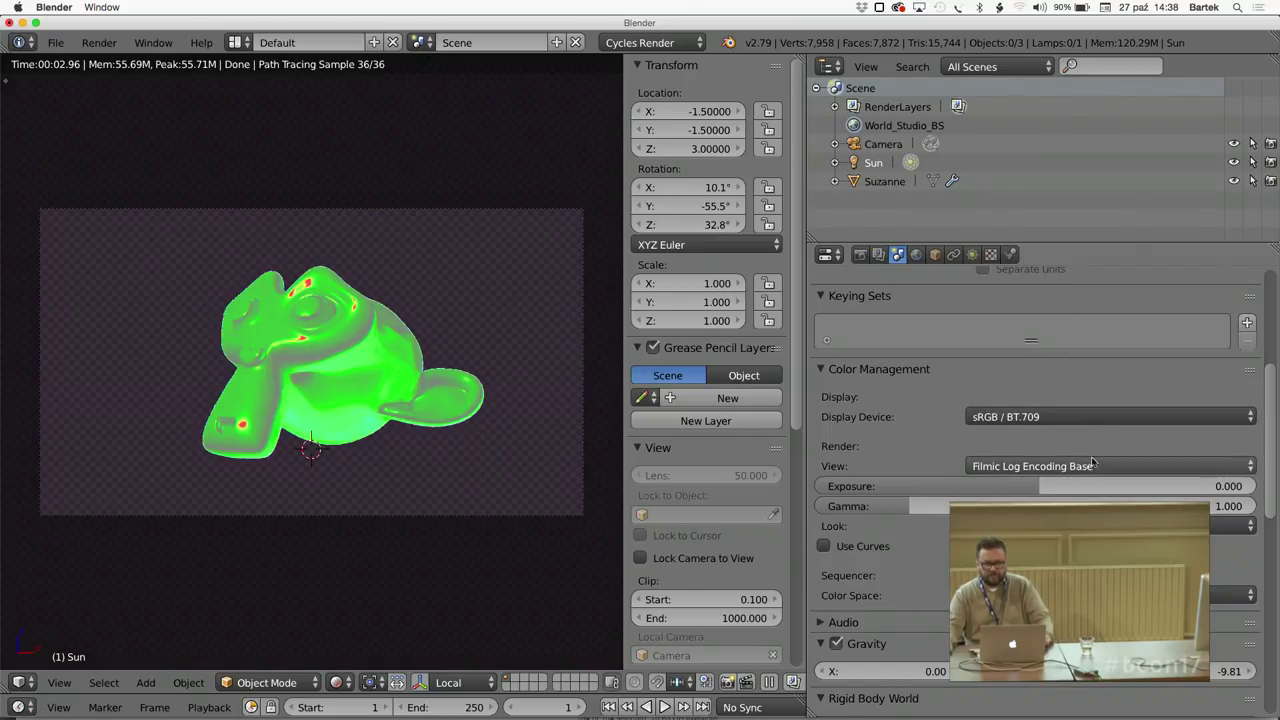
pyautogui.click(1092, 465)
pyautogui.click(1085, 446)
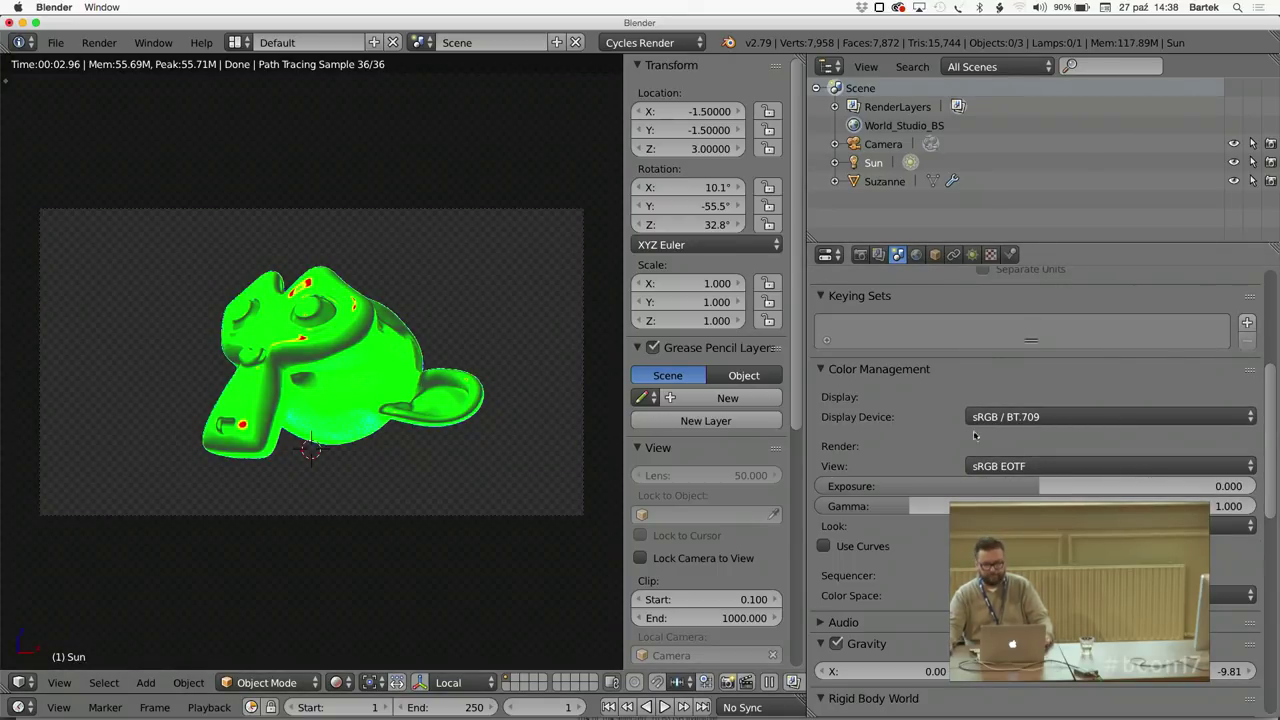
pyautogui.click(1030, 466)
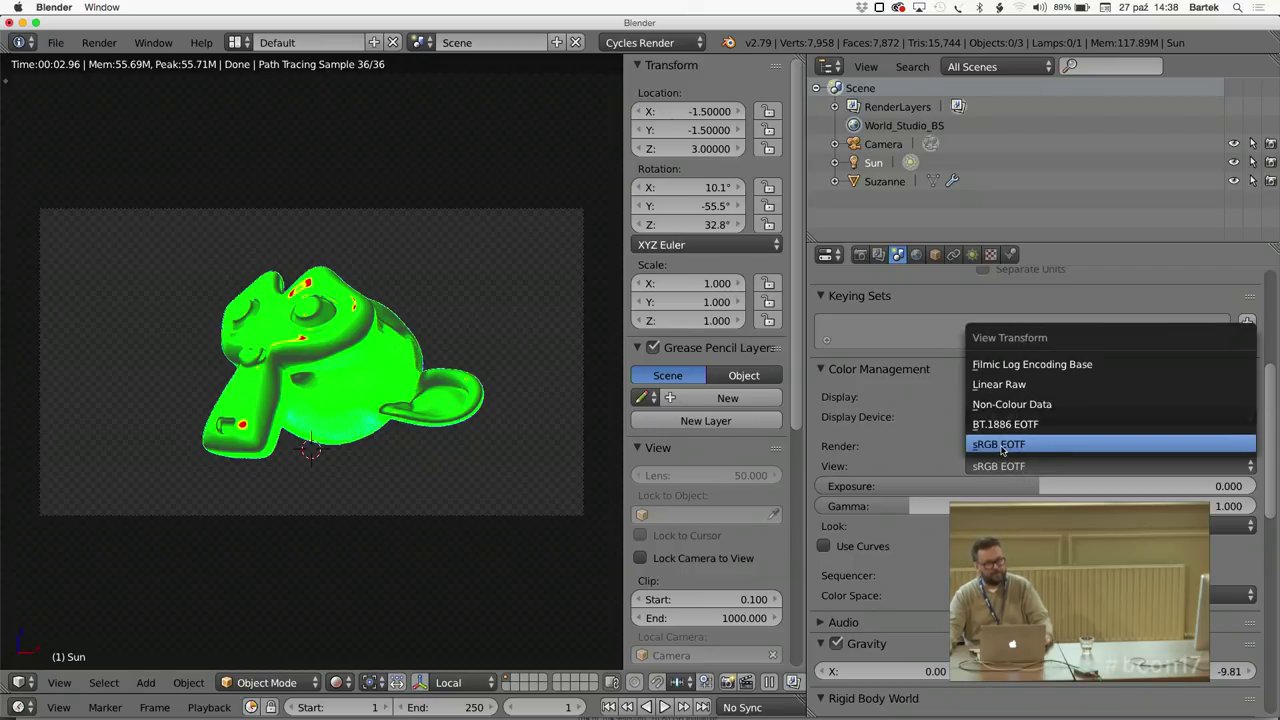
pyautogui.click(999, 446)
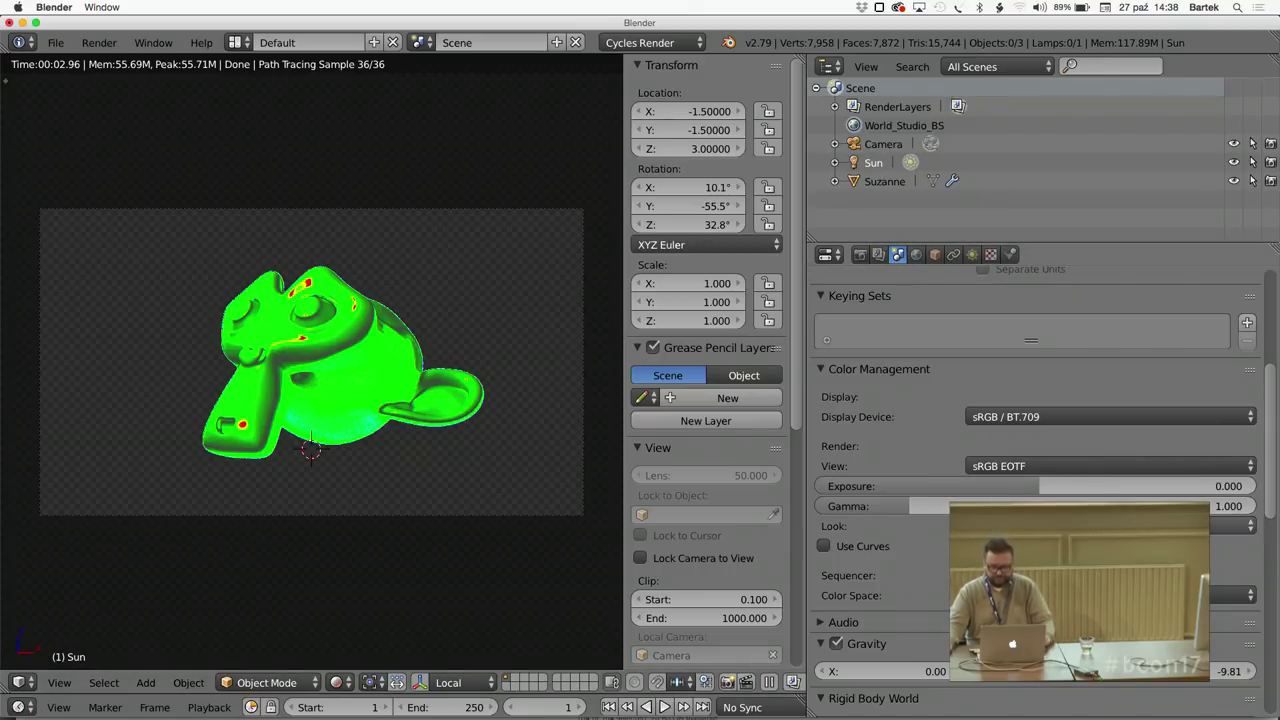
pyautogui.press('super+Tab')
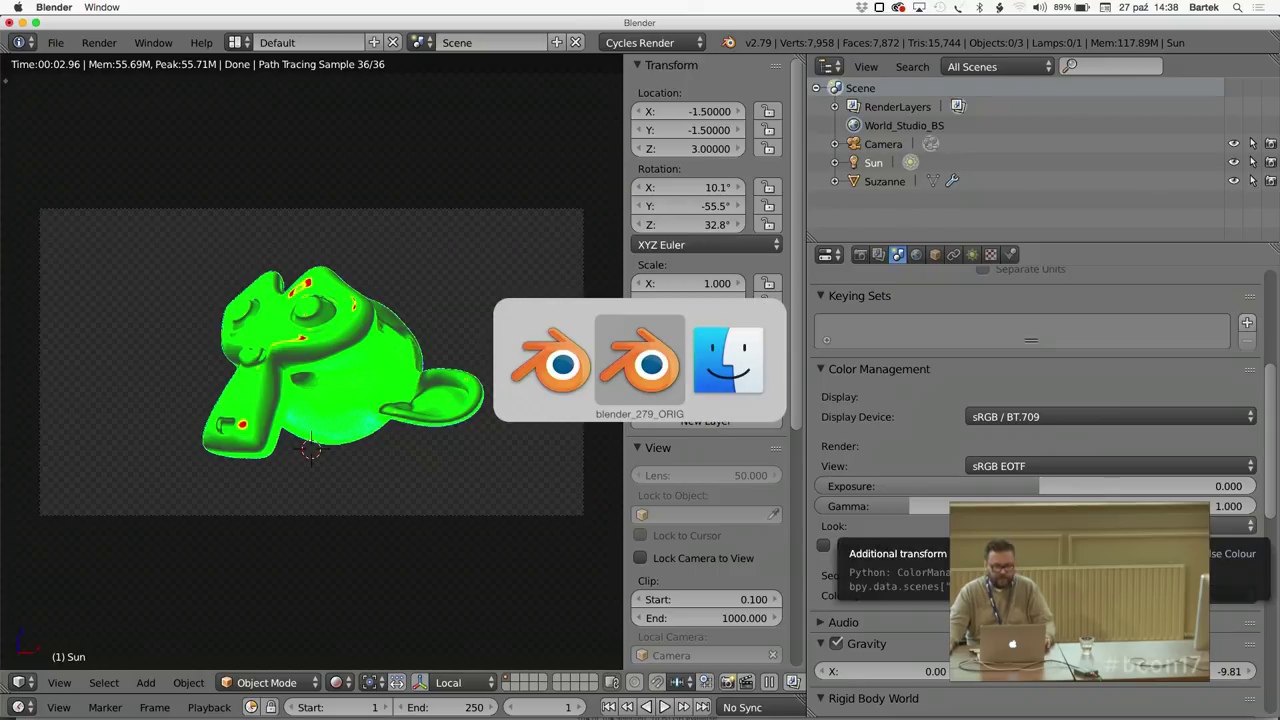
# Compare the Filmic, False Color and Default view transforms, ending back on Filmic.
pyautogui.click(1124, 469)
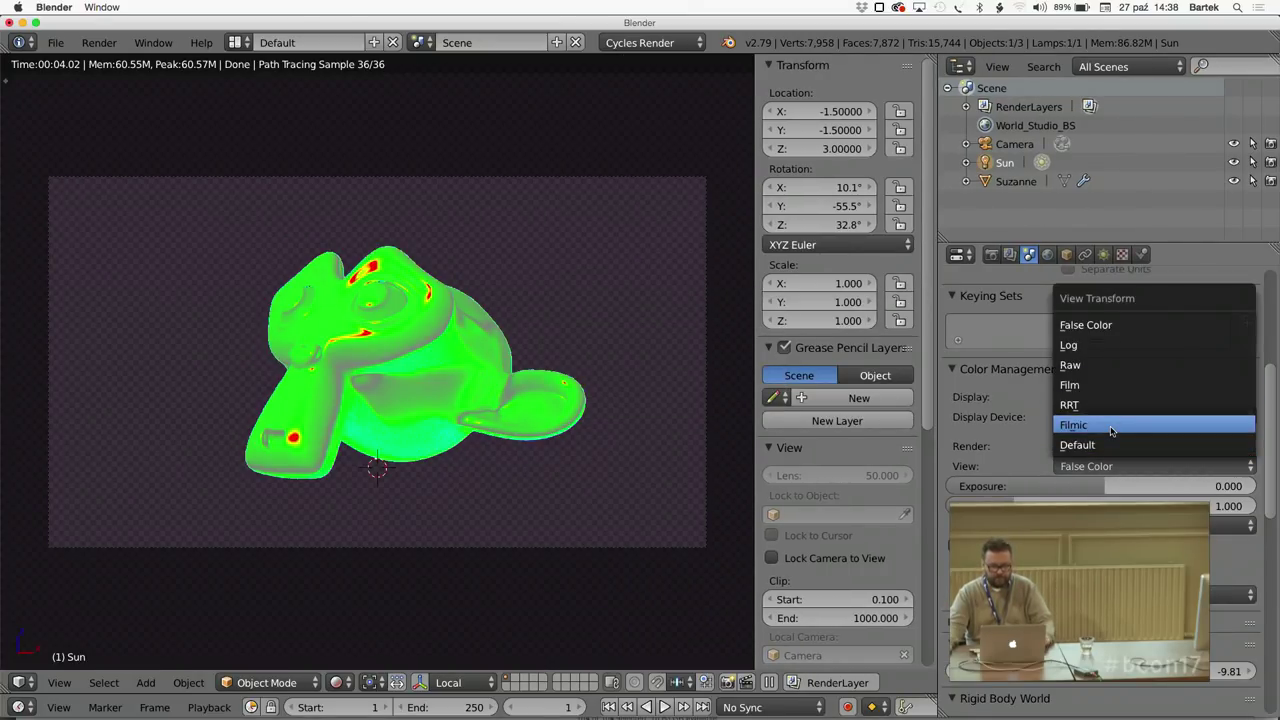
pyautogui.click(1110, 426)
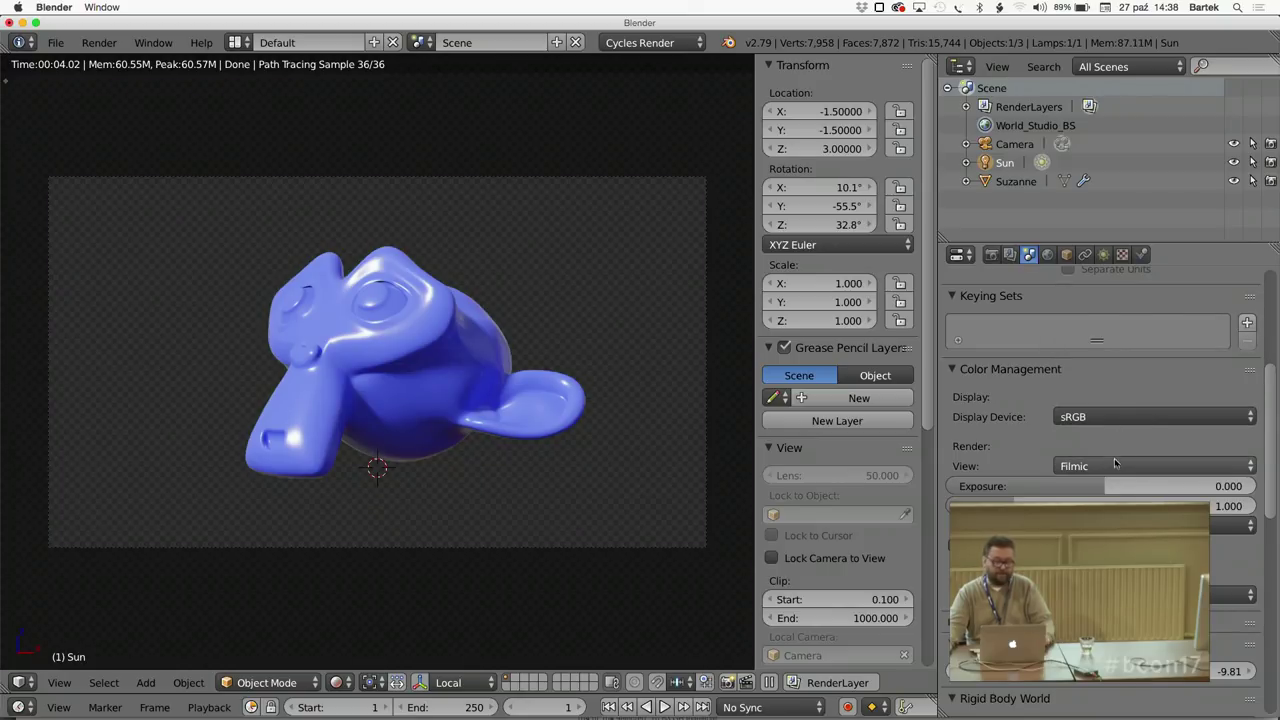
pyautogui.click(1118, 466)
pyautogui.click(1107, 326)
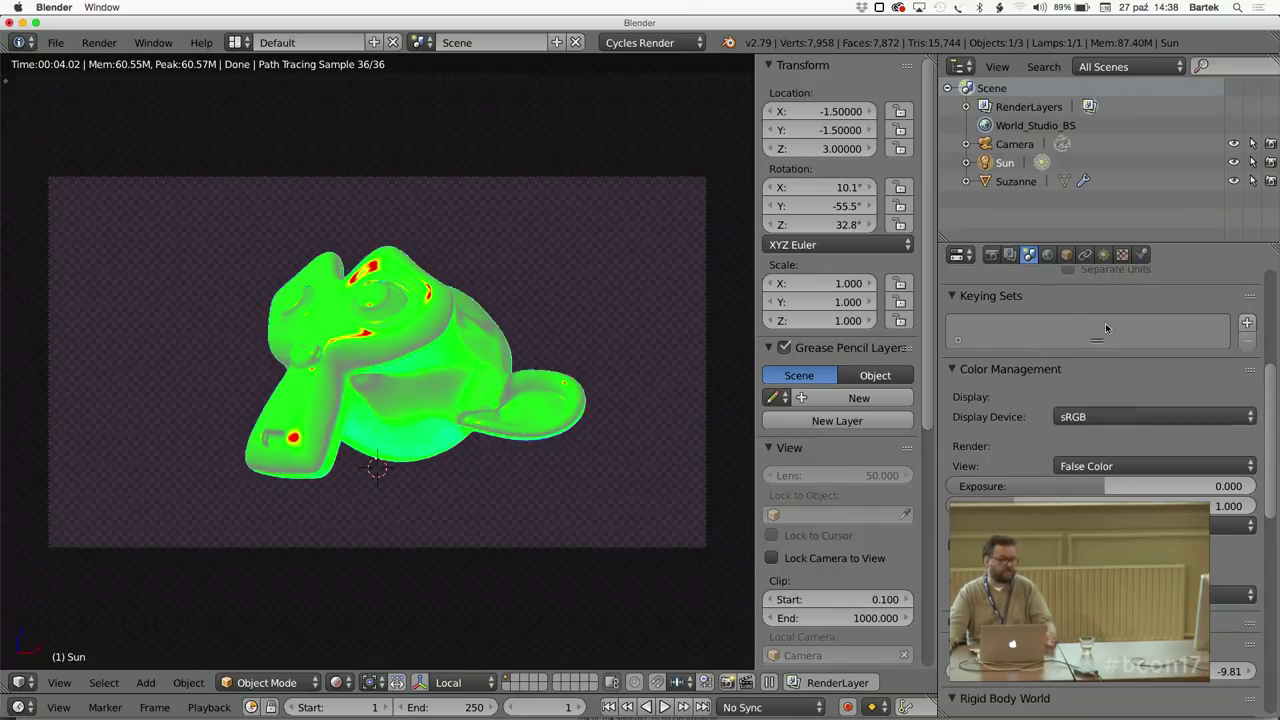
pyautogui.click(1112, 466)
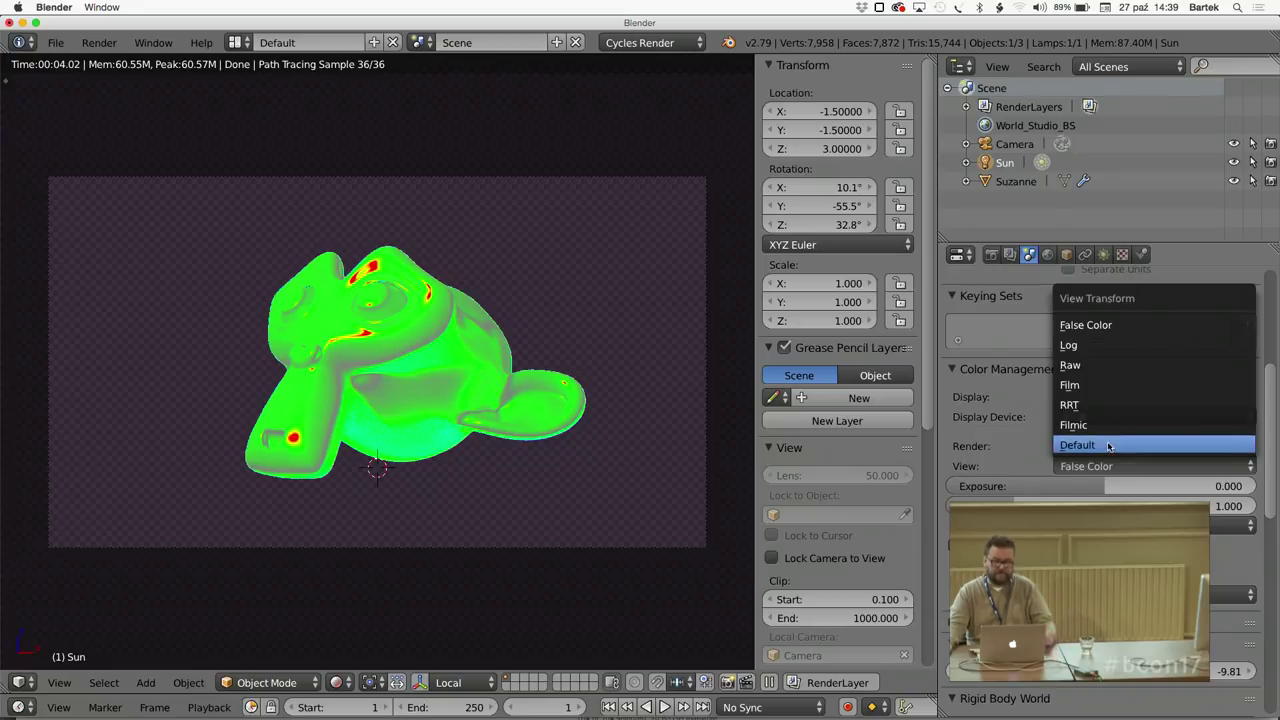
pyautogui.click(1108, 445)
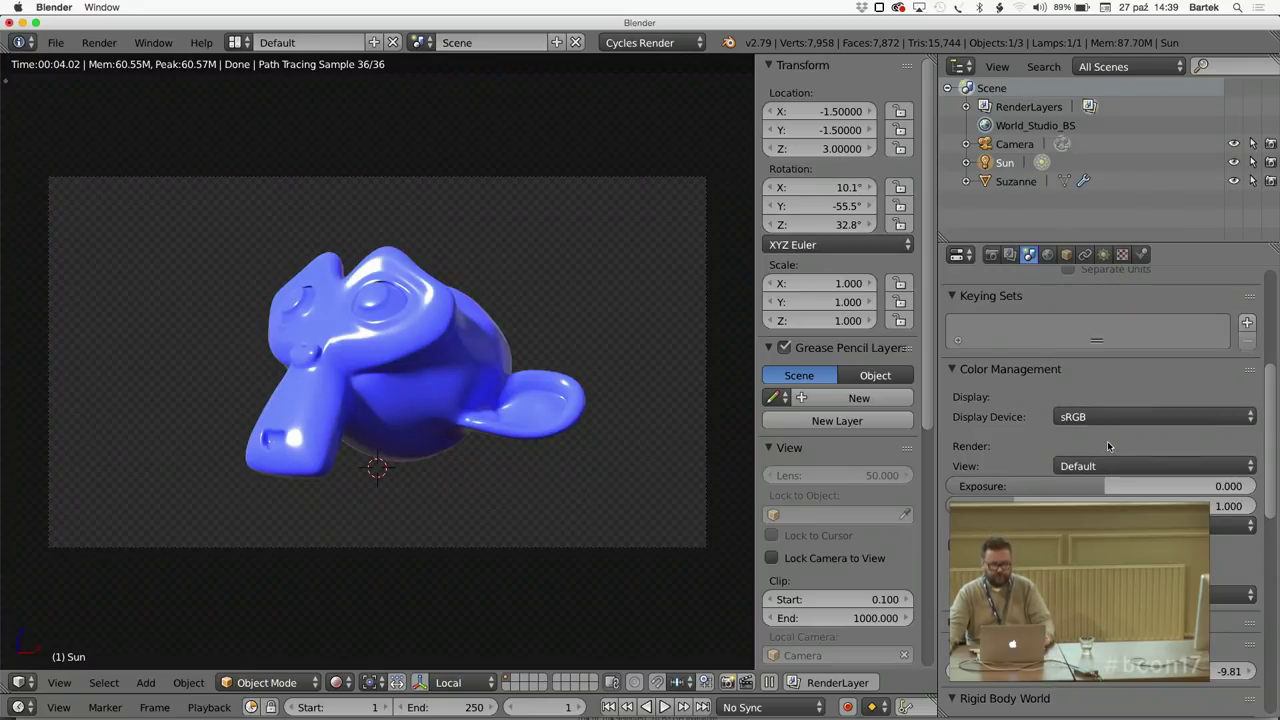
pyautogui.click(1117, 464)
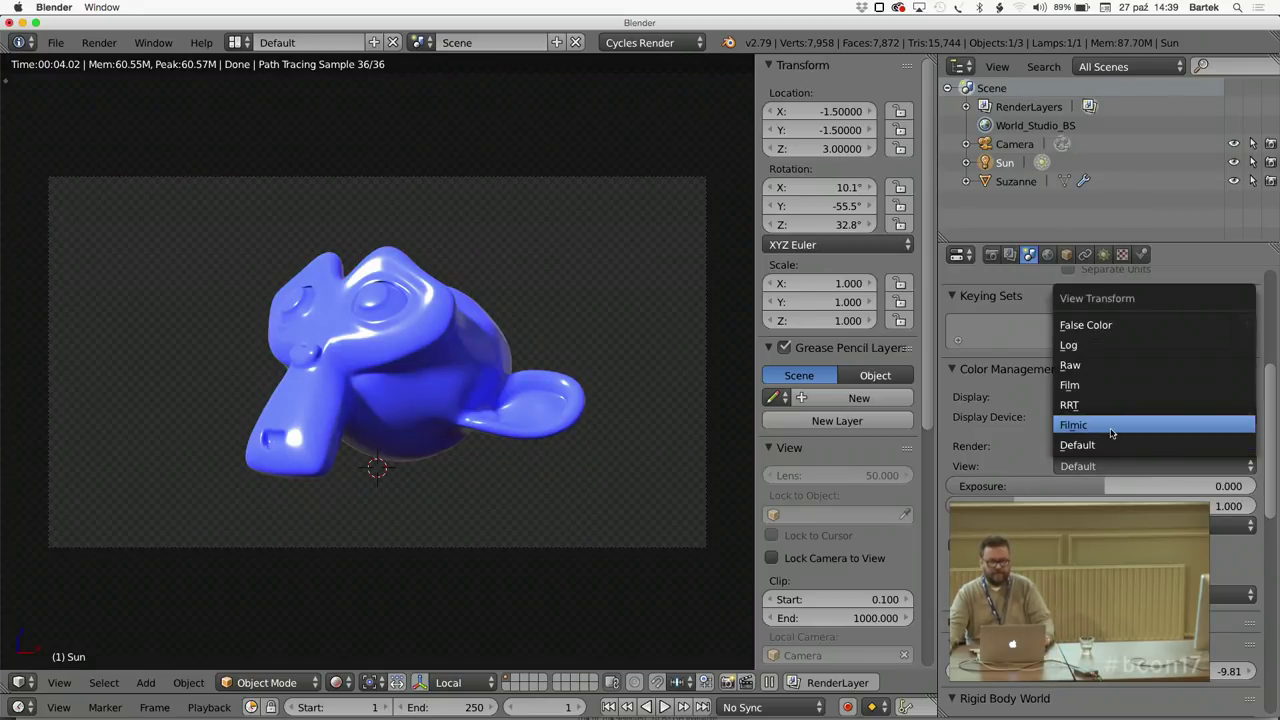
pyautogui.click(1110, 428)
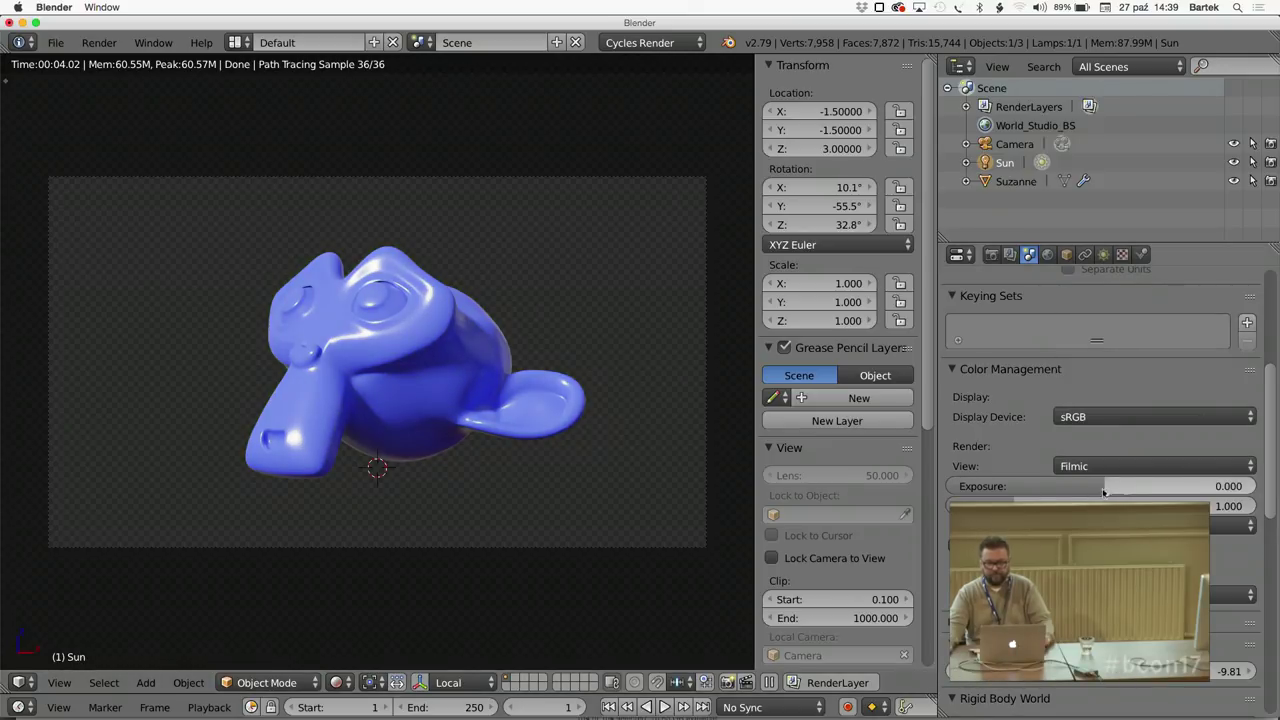
# Try the Base and Very High Contrast looks, finishing on Very Low Contrast.
pyautogui.click(1230, 525)
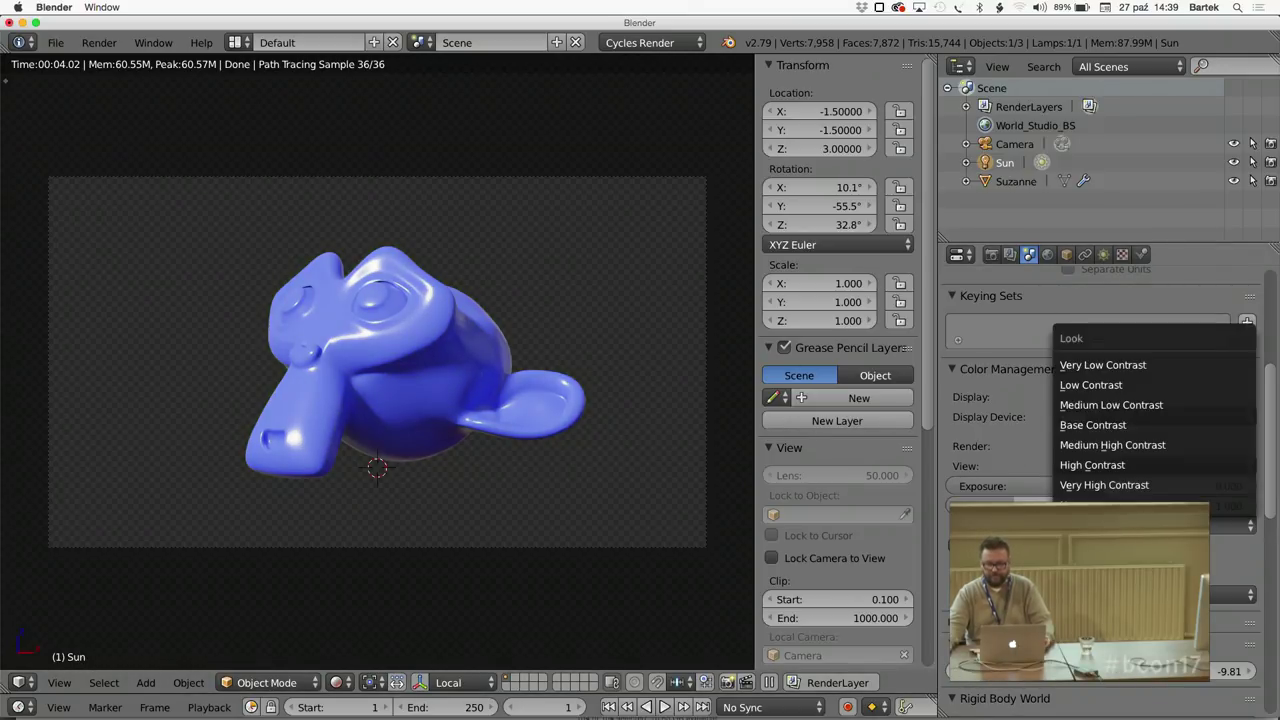
pyautogui.click(1095, 427)
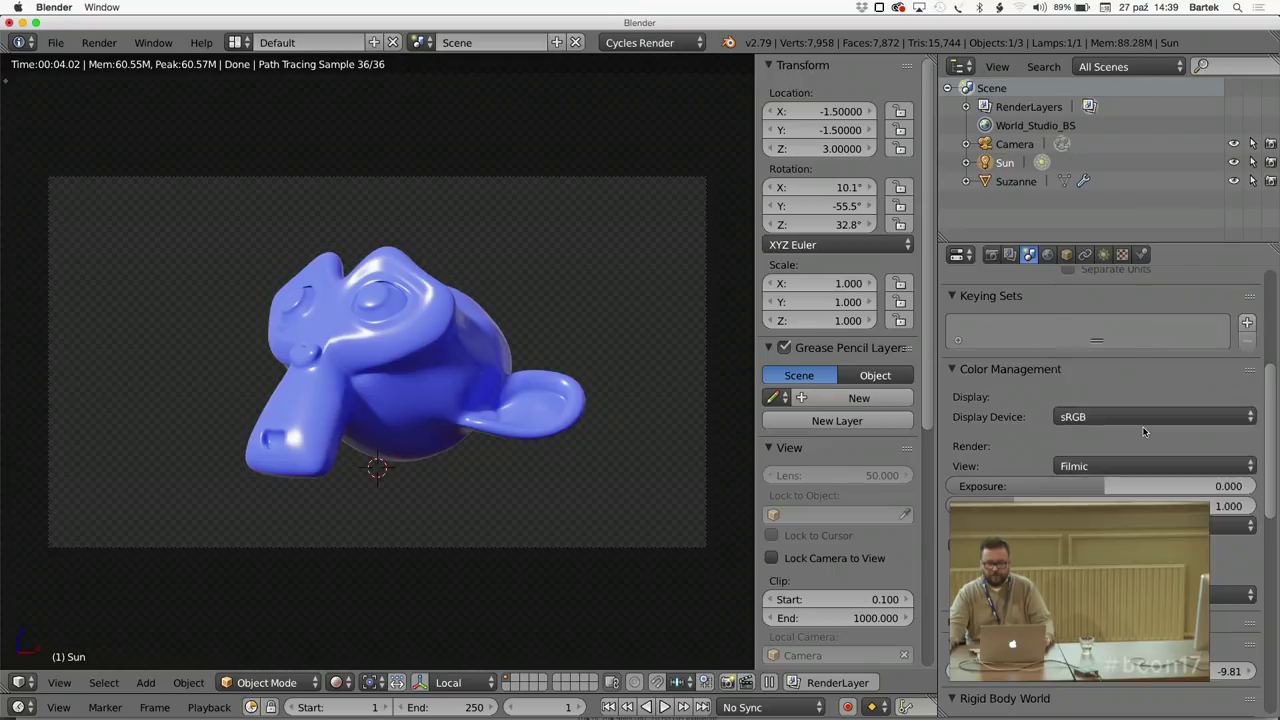
pyautogui.click(1230, 525)
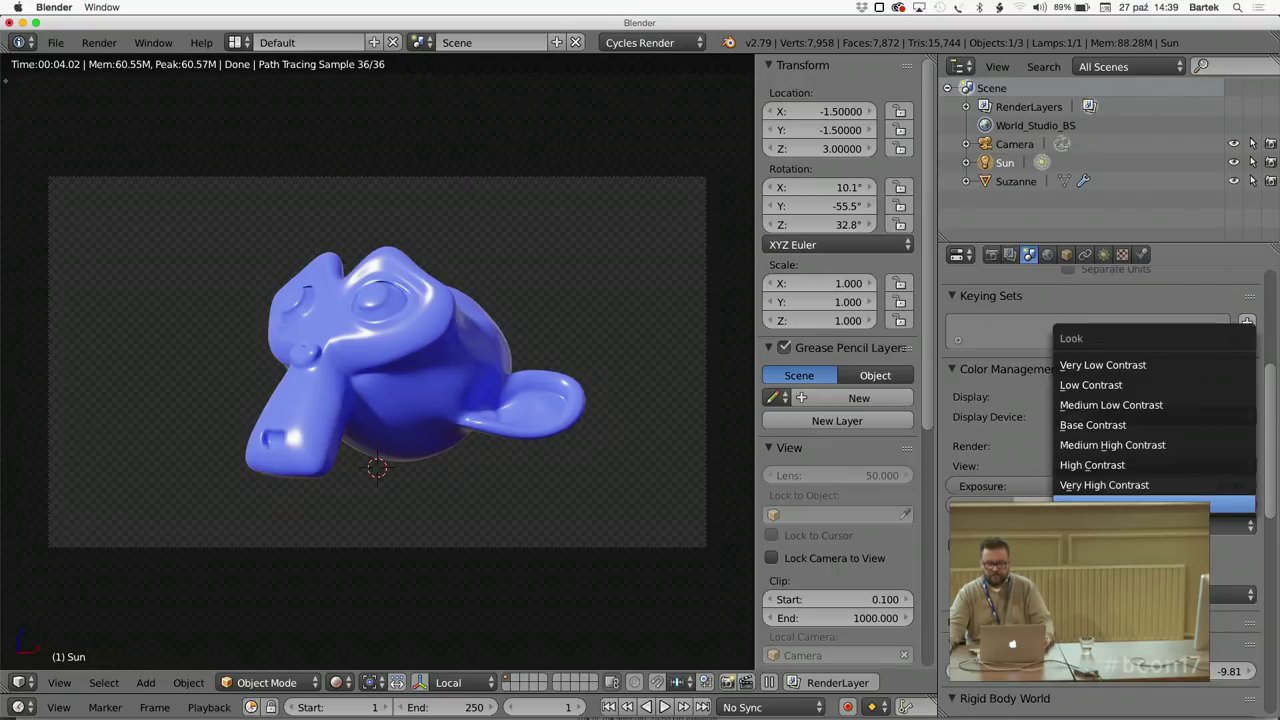
pyautogui.click(1150, 502)
pyautogui.click(1232, 525)
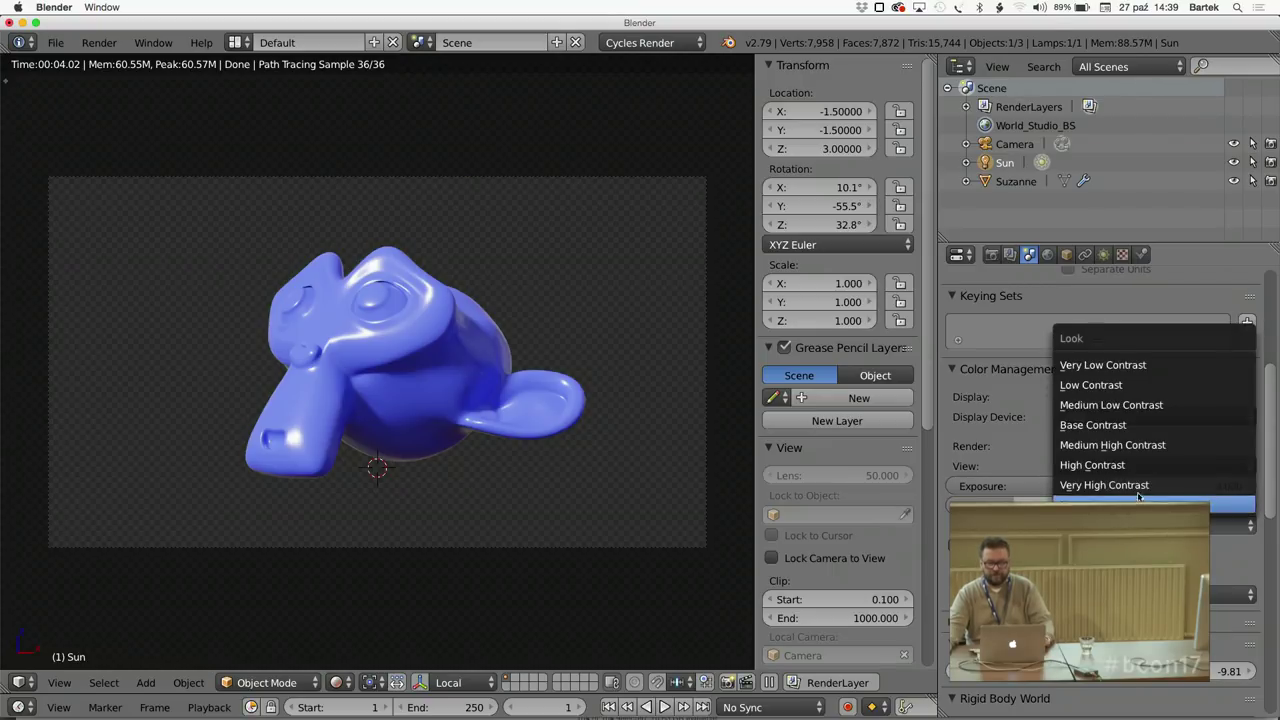
pyautogui.click(1138, 487)
pyautogui.click(1230, 525)
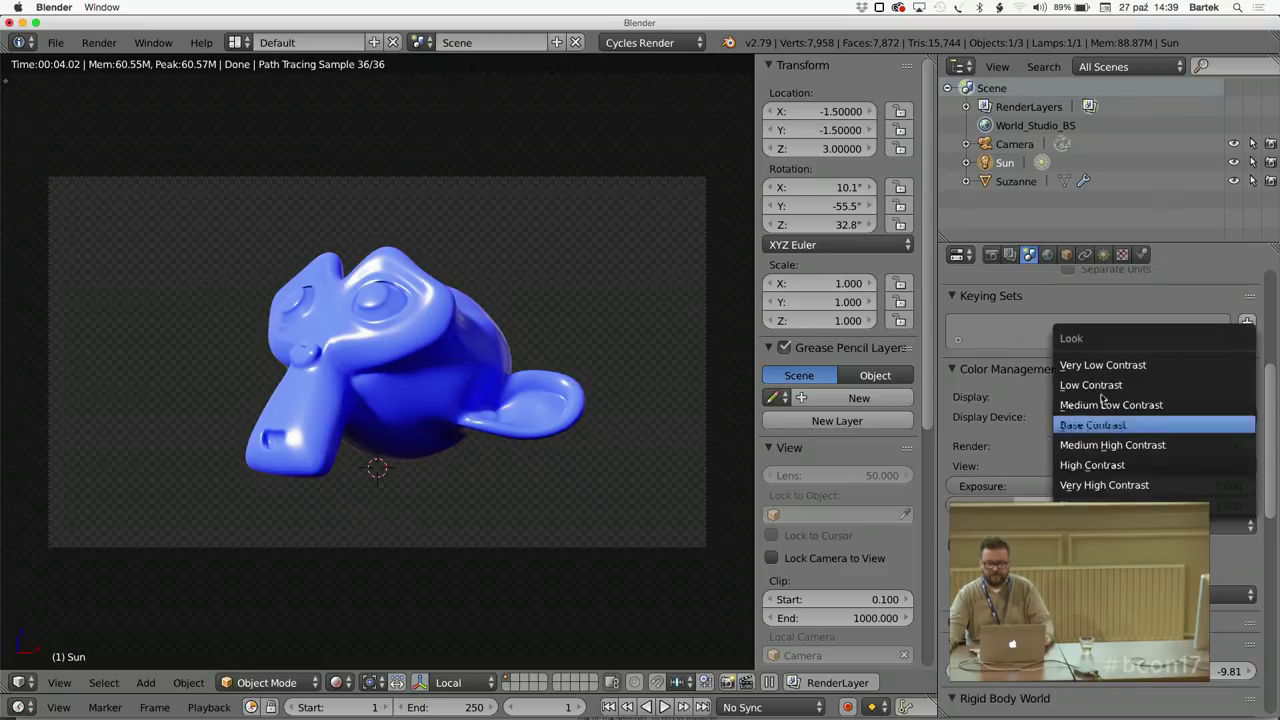
pyautogui.click(1108, 364)
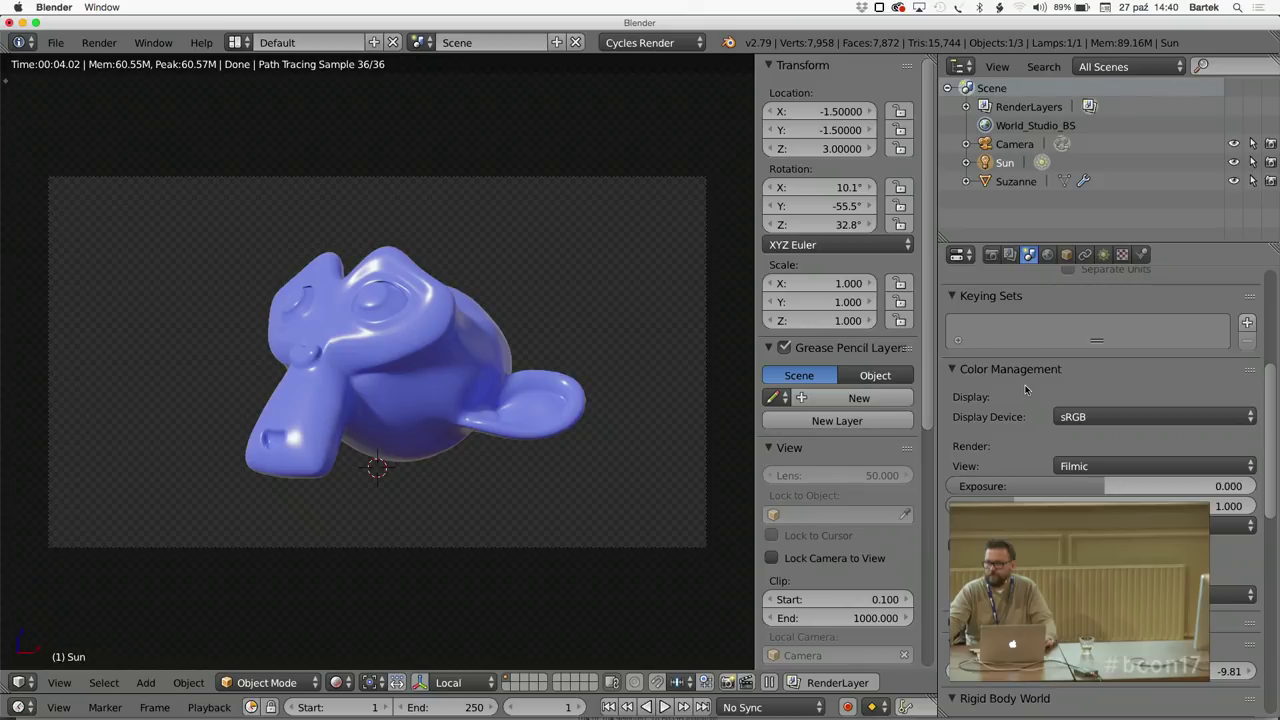
# In the other Blender, remove the false-colour look and set the view to Filmic Log Encoding Base.
pyautogui.press('super+Tab')
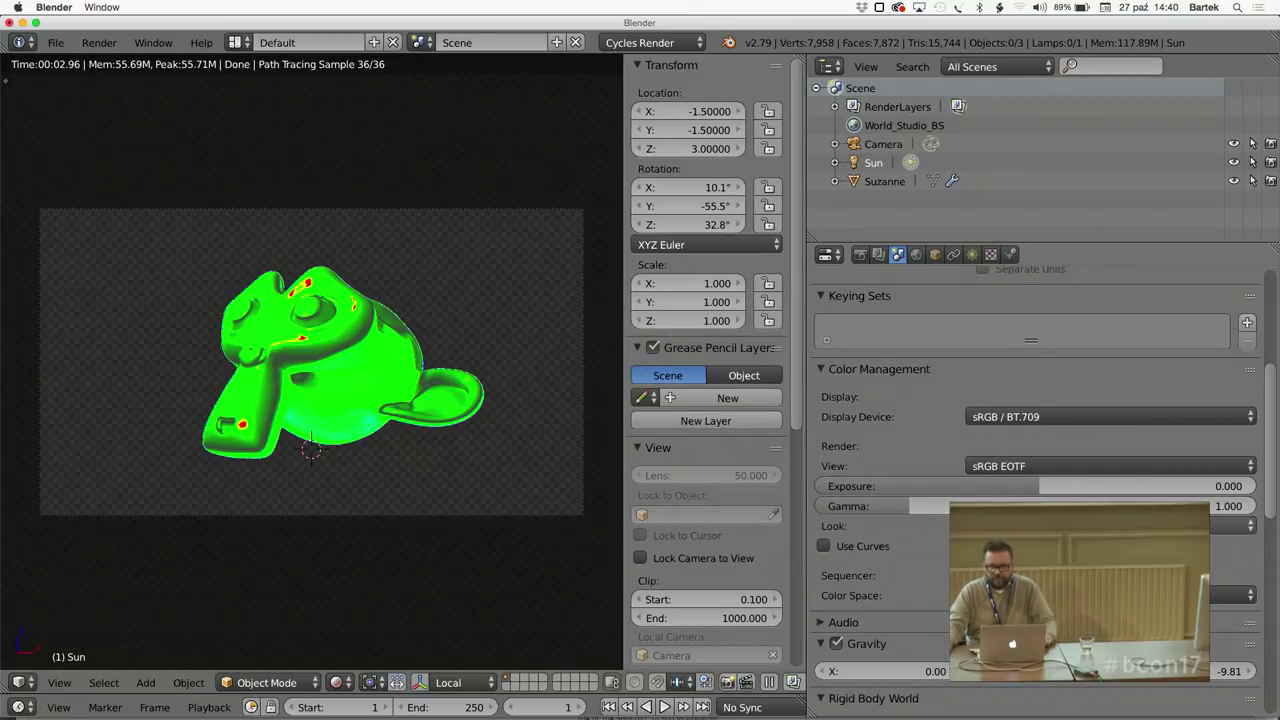
pyautogui.click(1230, 526)
pyautogui.click(1112, 502)
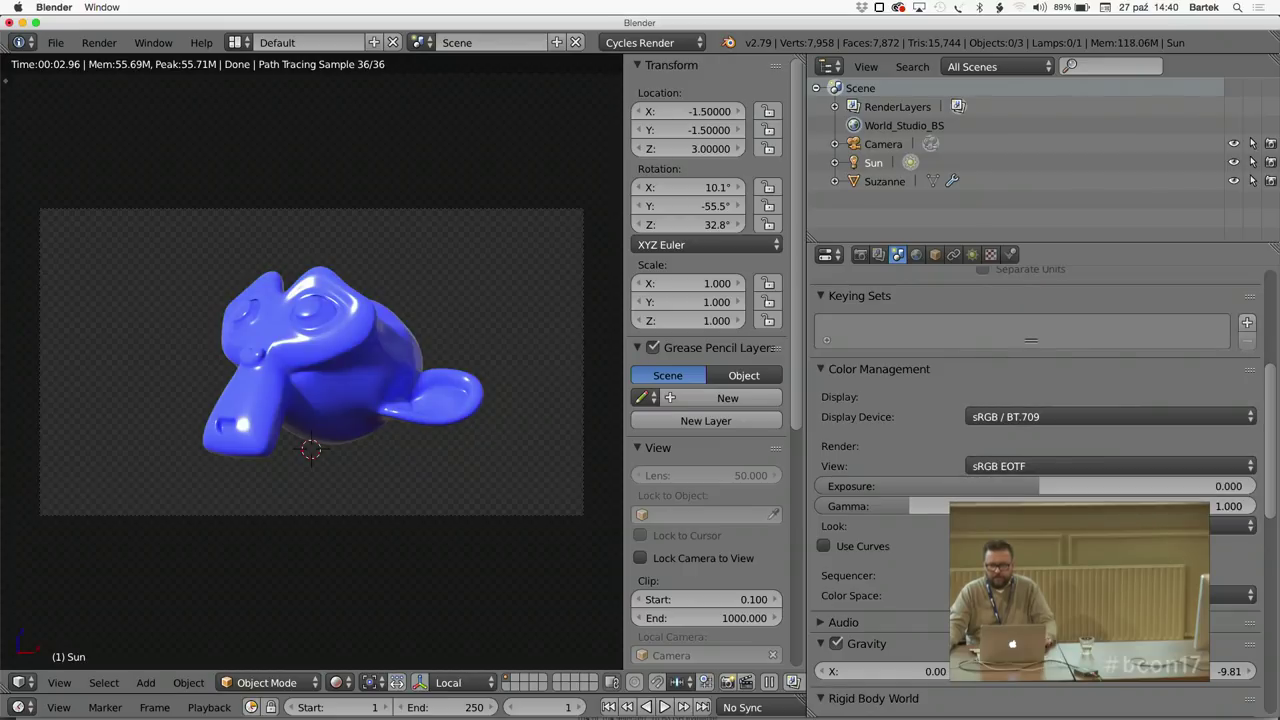
pyautogui.click(1084, 470)
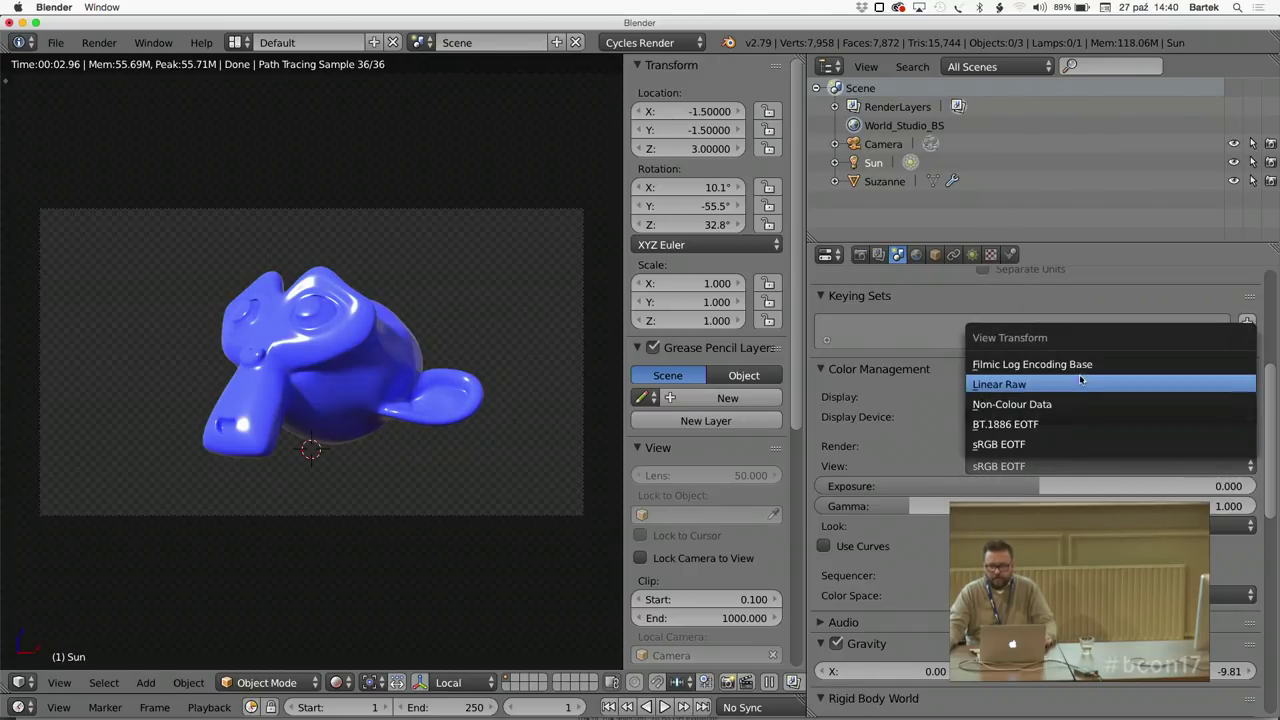
pyautogui.click(1080, 366)
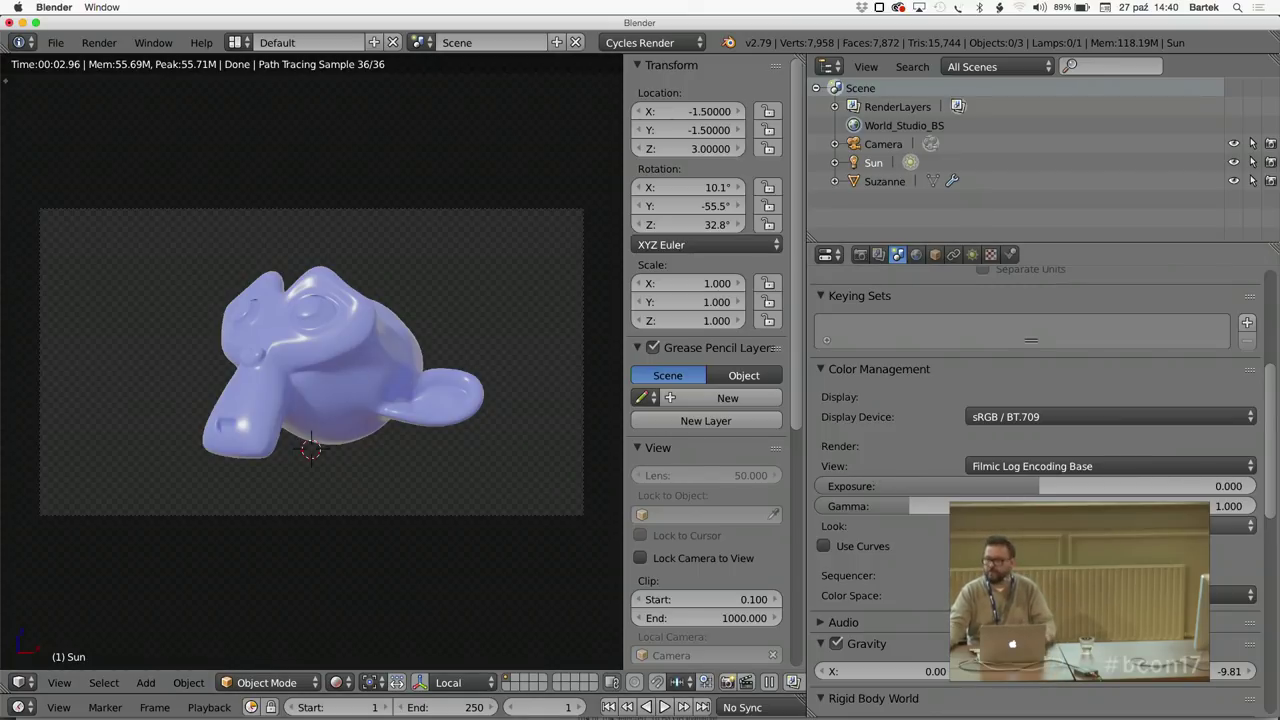
# Preview the Base Contrast look, then set the look back to None.
pyautogui.click(1066, 526)
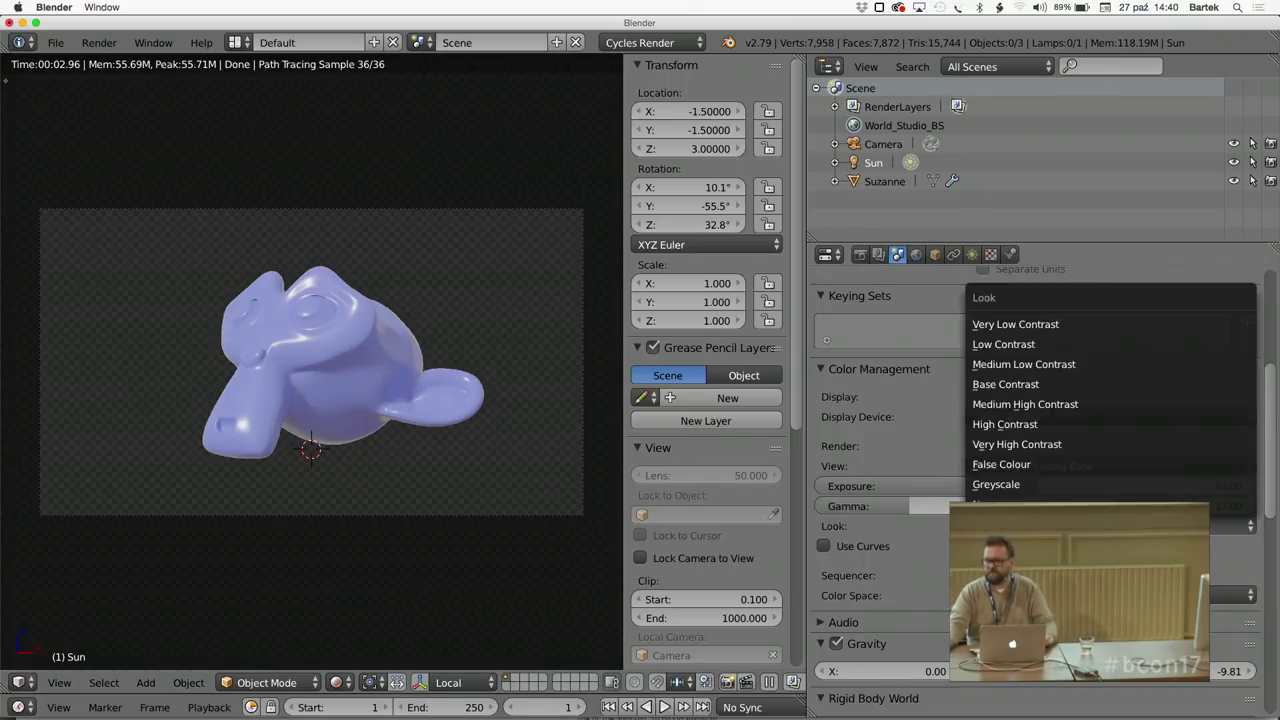
pyautogui.click(1066, 386)
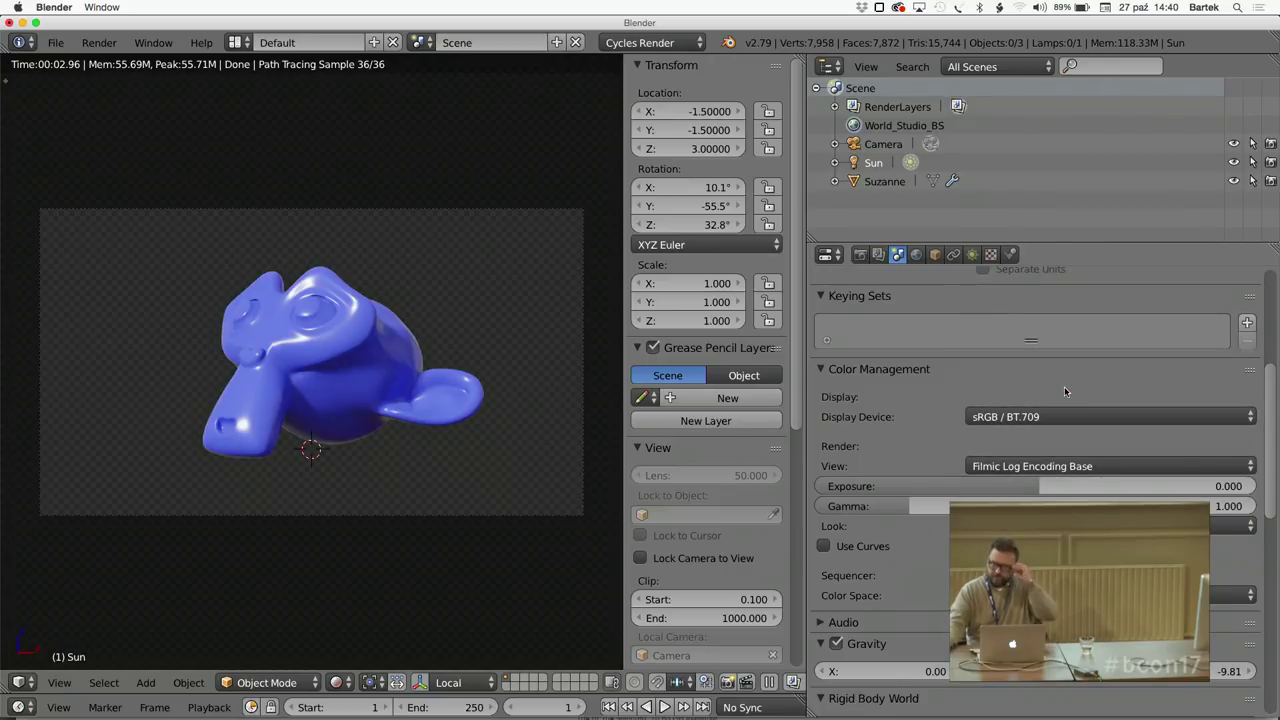
pyautogui.click(1080, 526)
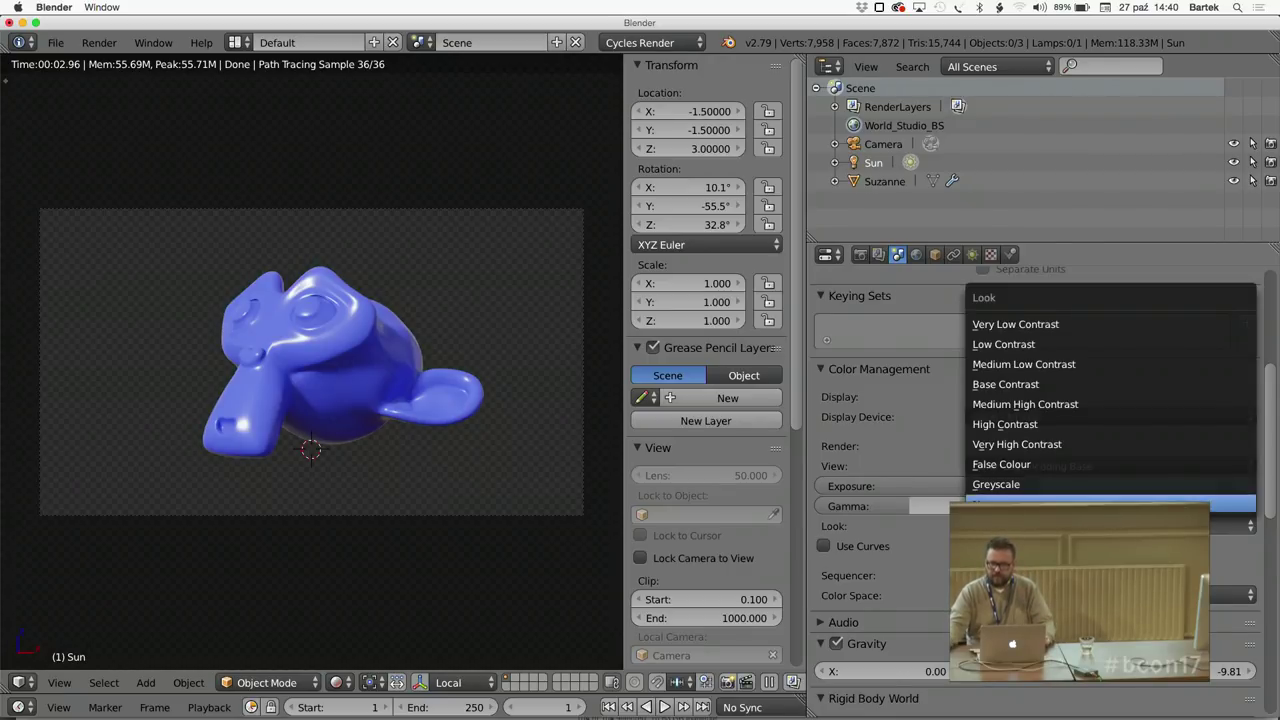
pyautogui.click(1066, 502)
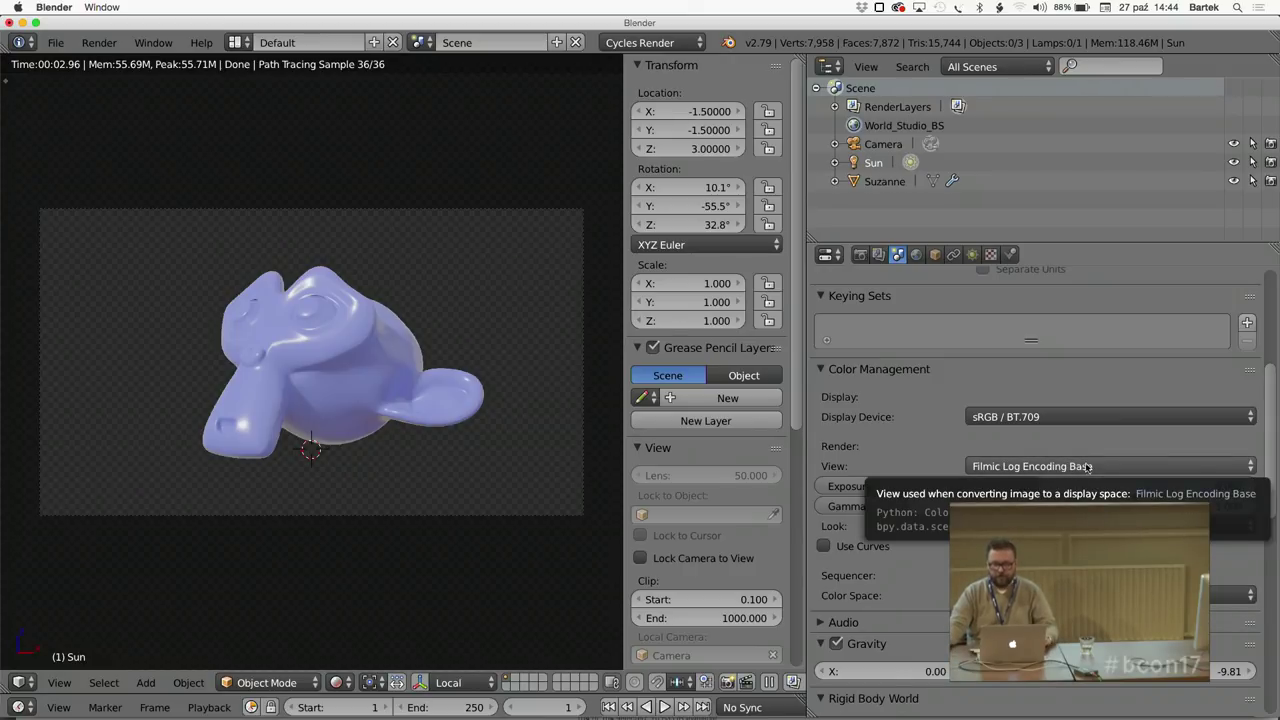
# Glance over the available looks, then quit this Blender without saving.
pyautogui.click(1080, 526)
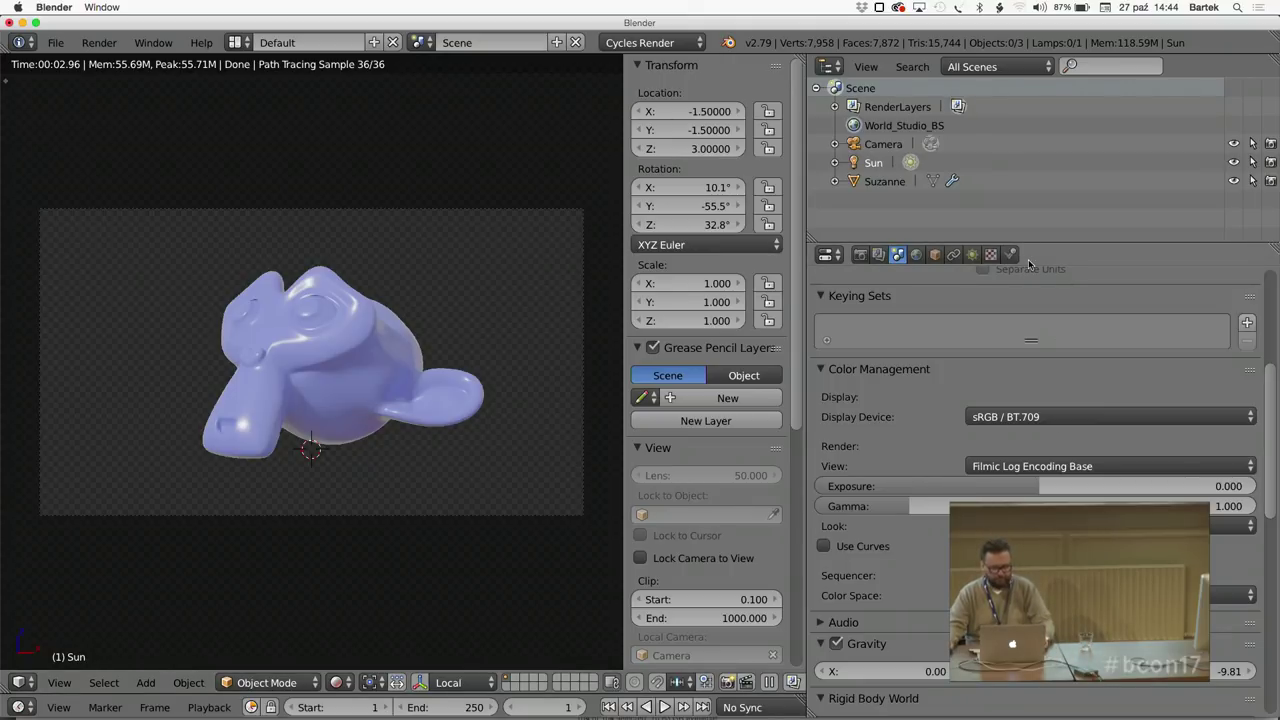
pyautogui.press('super+q')
pyautogui.press('Escape')
# Quit the last Blender session and close the bcon17 Finder window.
pyautogui.press('super+q')
pyautogui.press('space')
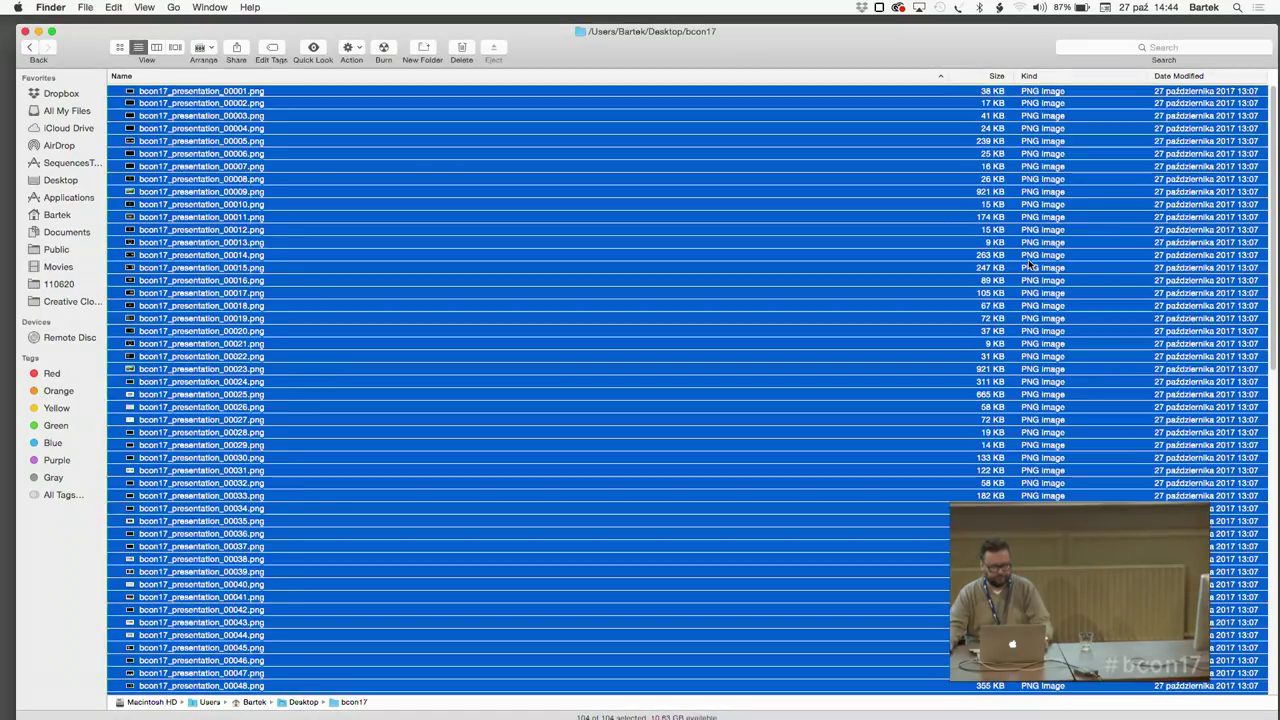
pyautogui.press('super+w')
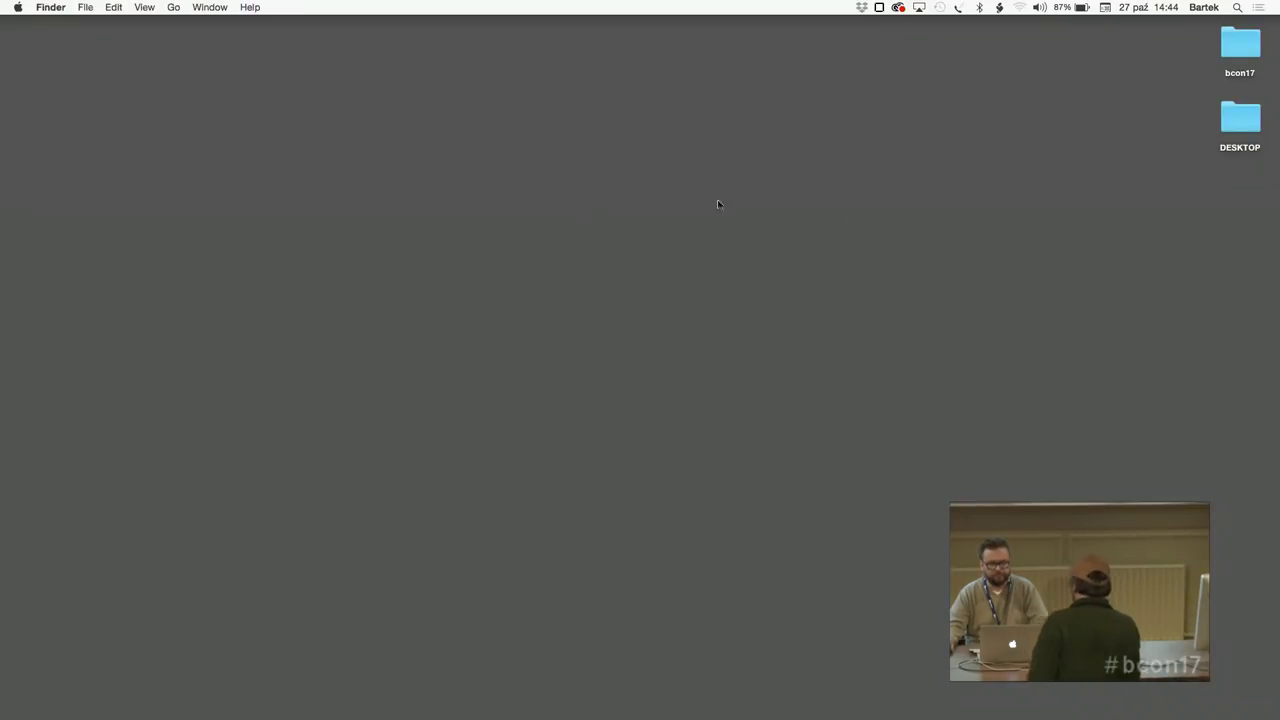
pyautogui.moveTo(596, 186); pyautogui.dragTo(868, 384)
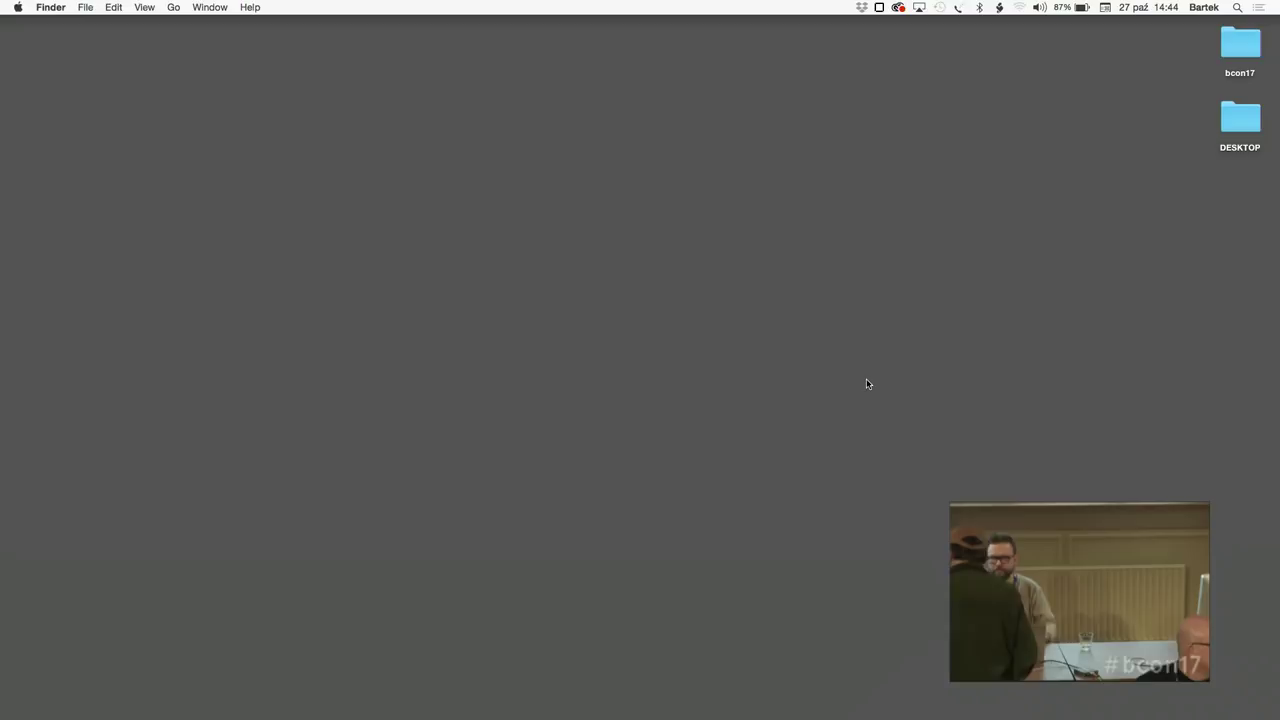